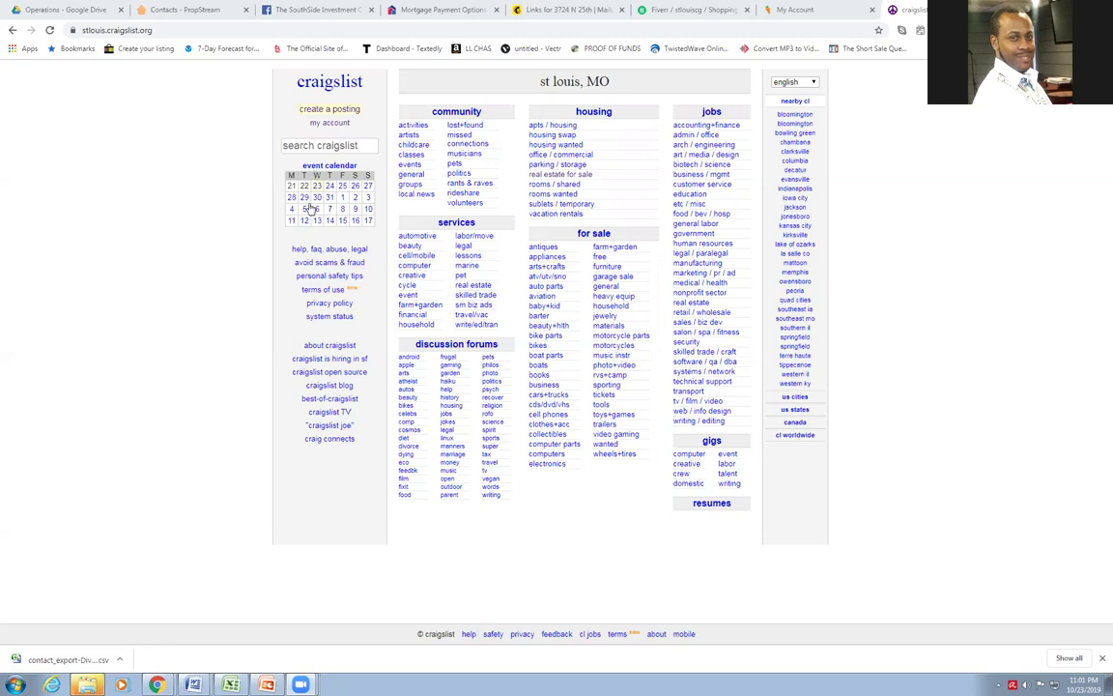
Start a new housing-offered posting in the 'real estate - by owner' category
left_click(338, 112)
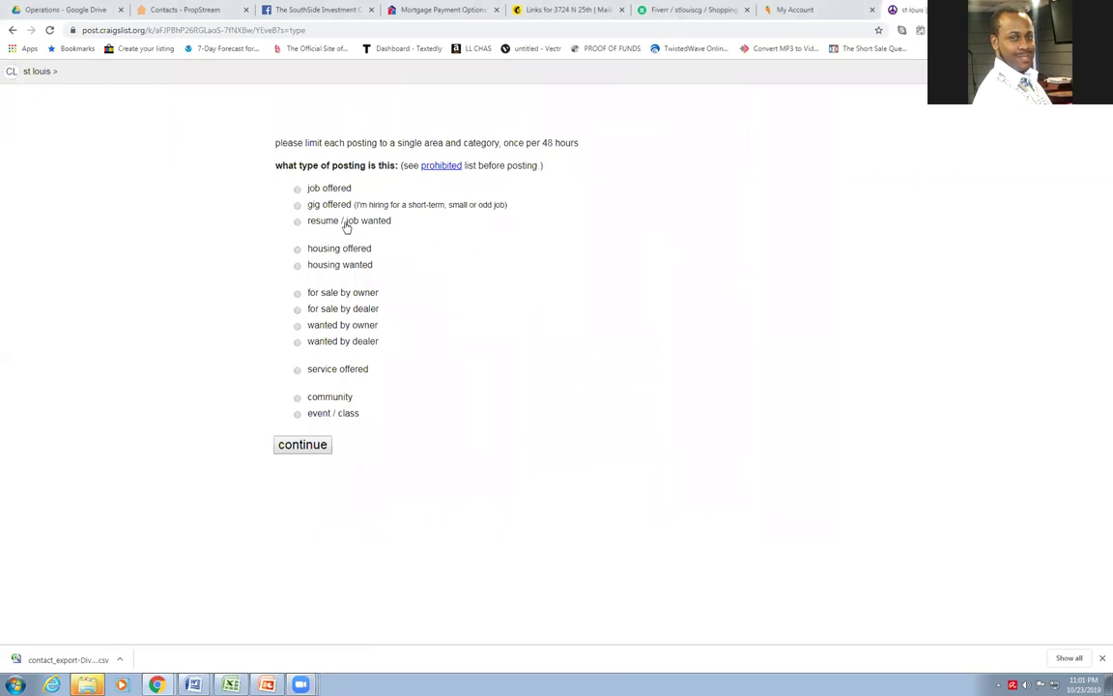
left_click(298, 250)
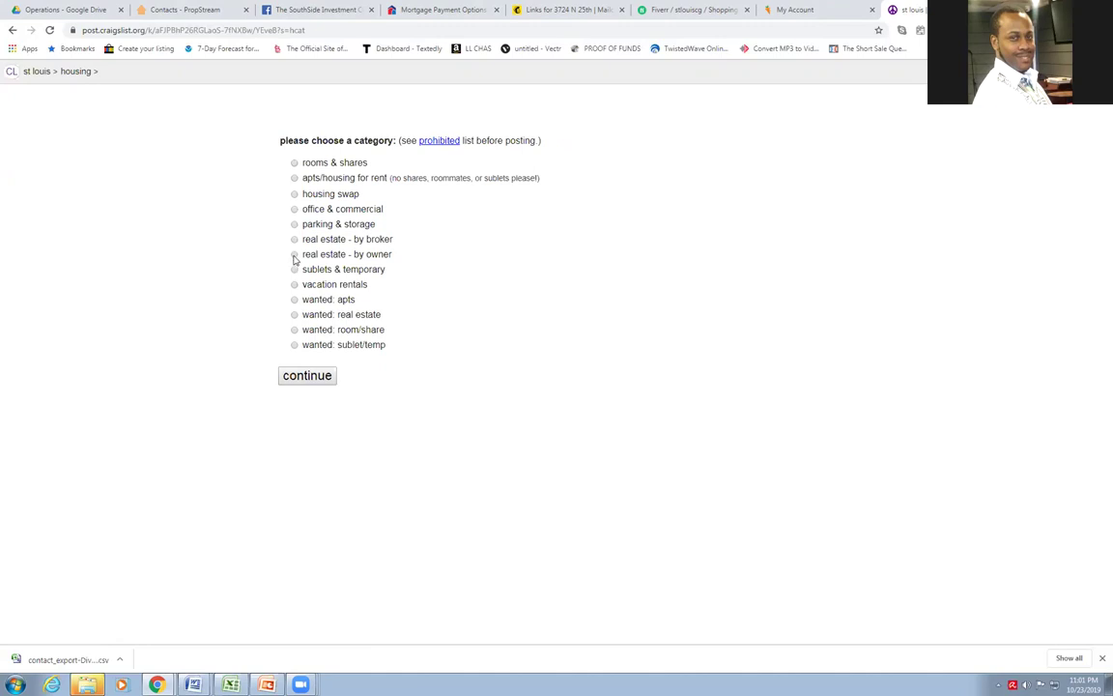
left_click(295, 256)
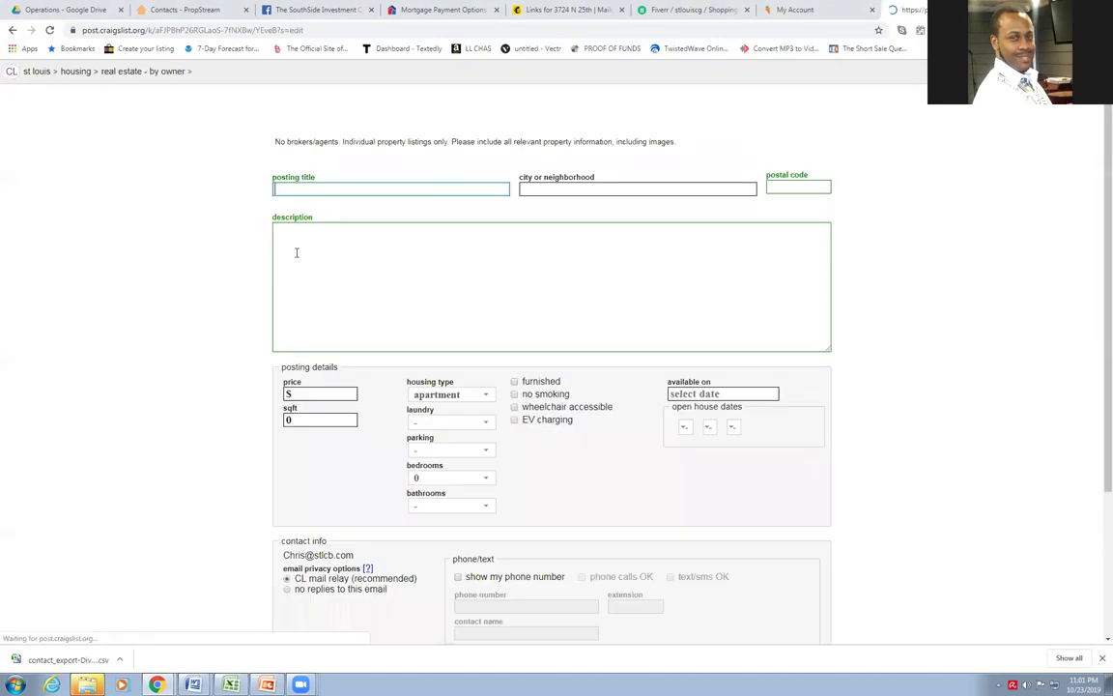
Paste the property description and title the ad 'Hyde Park Duplex Fixer Upper Cash Cow for only $6,500 bucks'
right_click(296, 253)
left_click(336, 316)
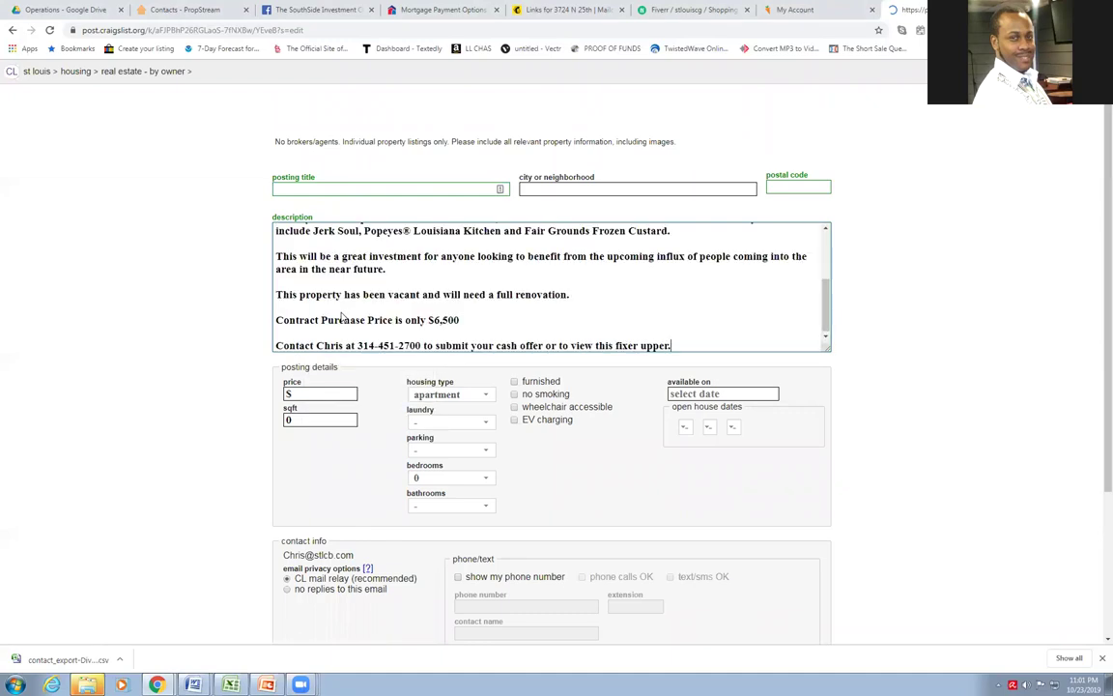
scroll(350, 289, "up", 5)
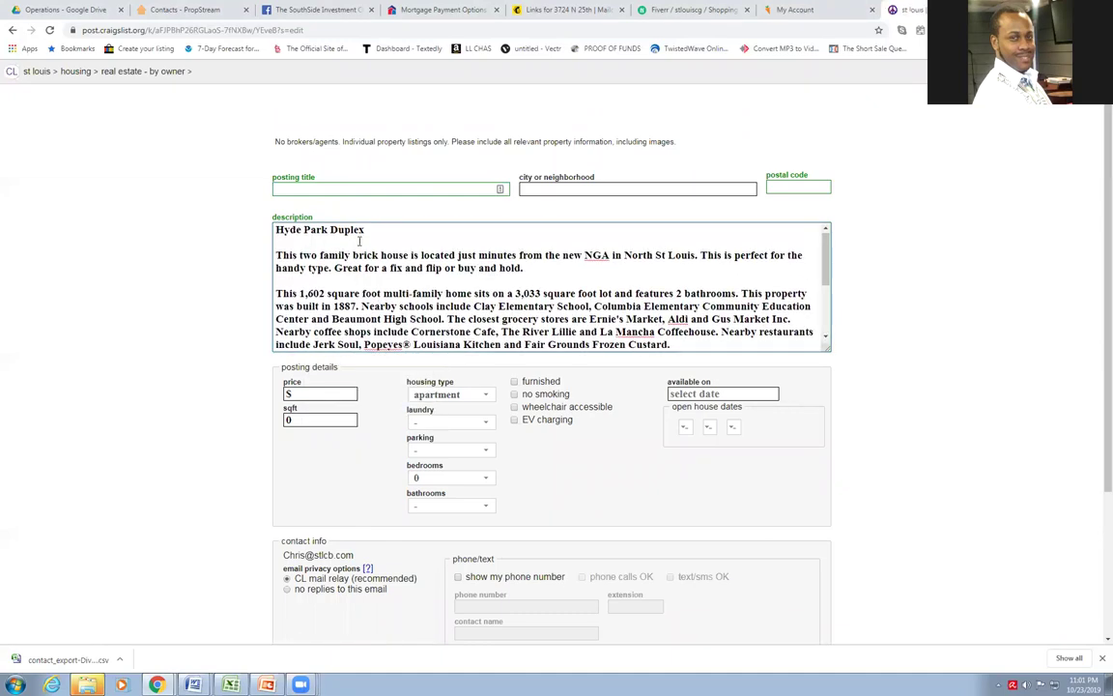
left_click(318, 187)
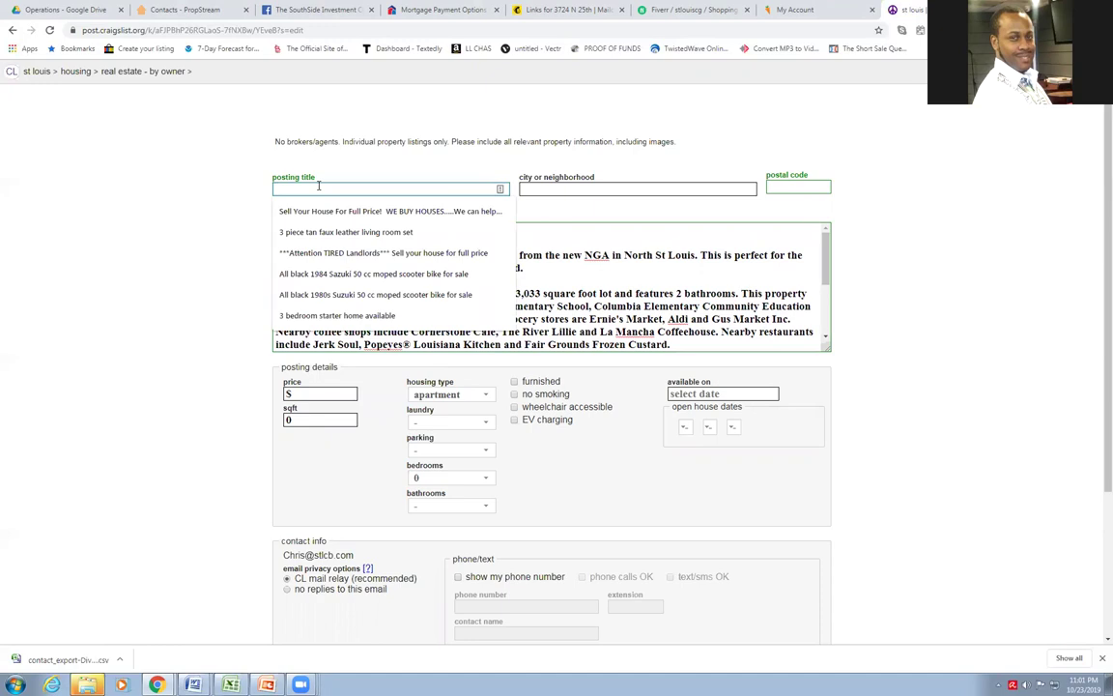
type("Hyd")
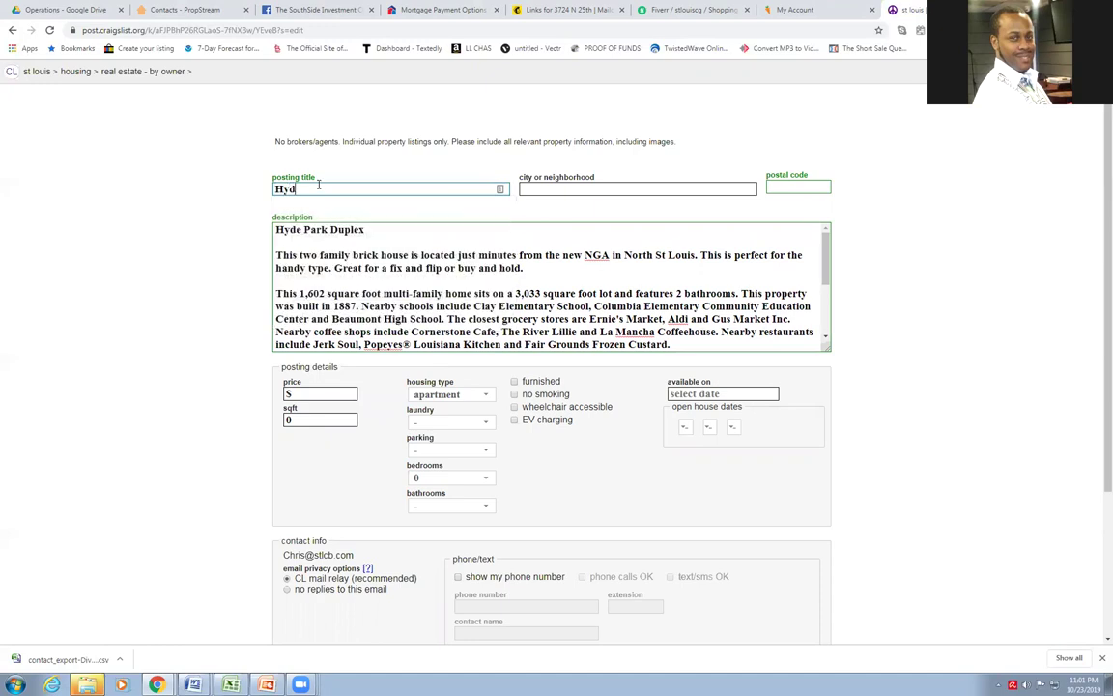
type("e Park Duplex Fixer")
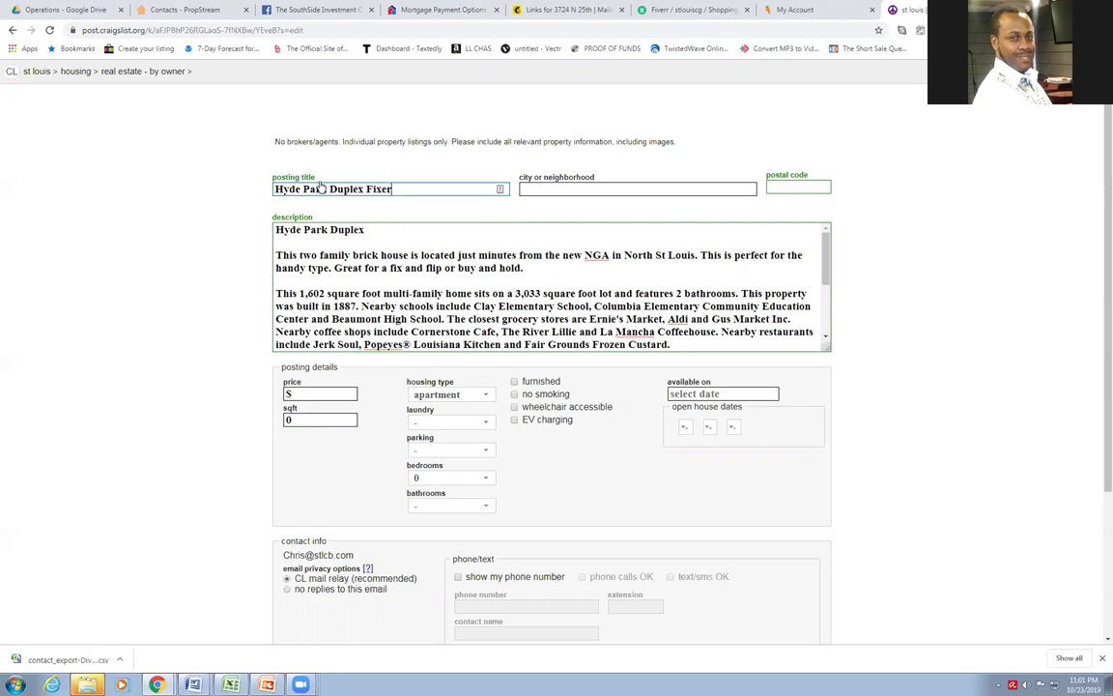
type(" Upper Cash Cow")
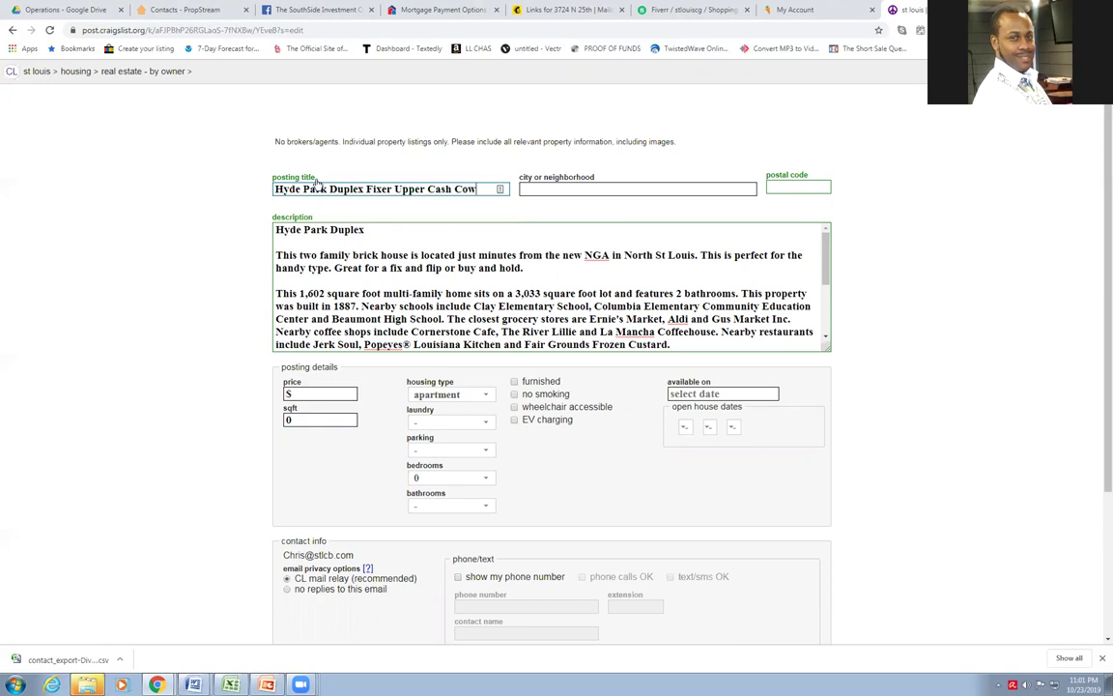
type(" for p")
key("BackSpace")
type("only")
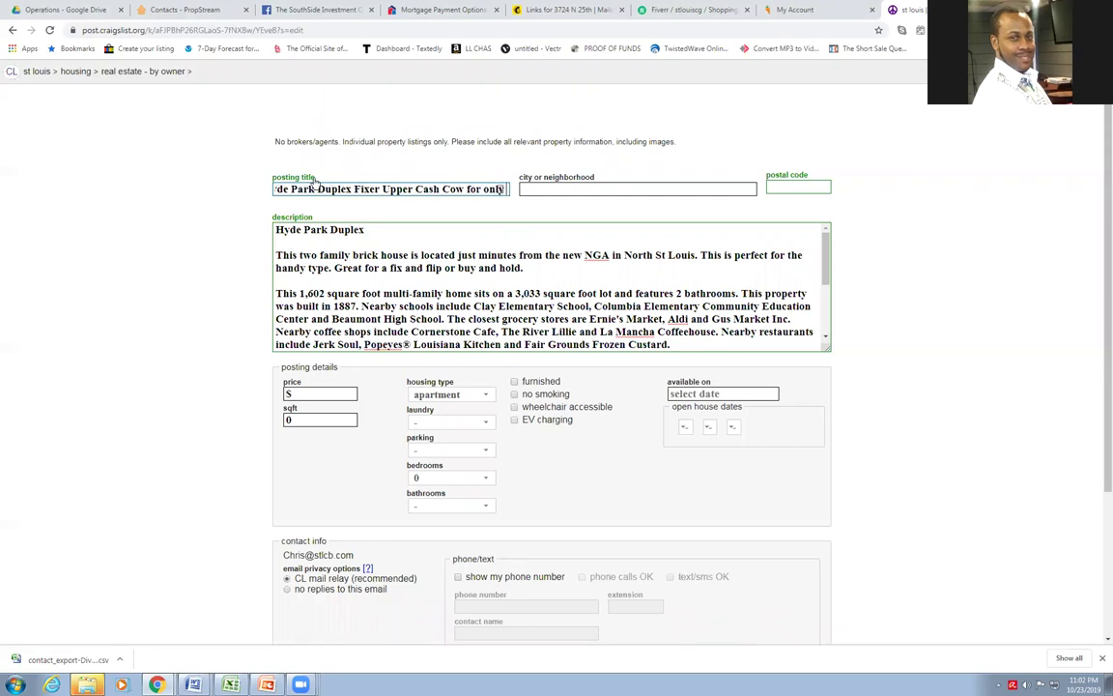
type(" $6,500")
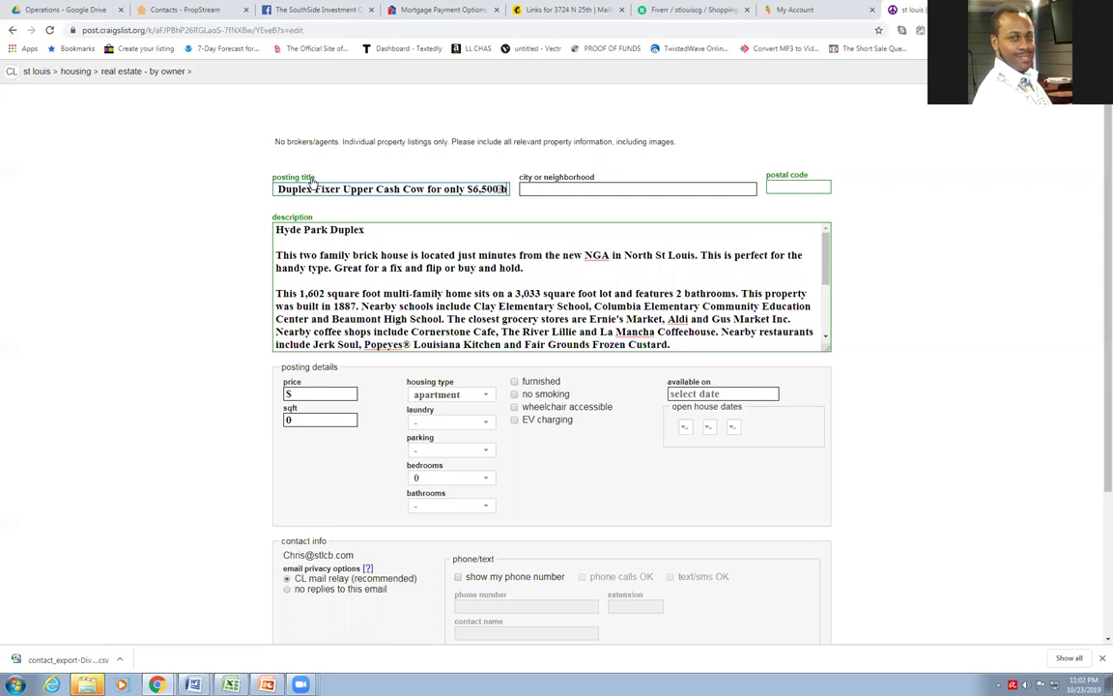
type(" bucks!")
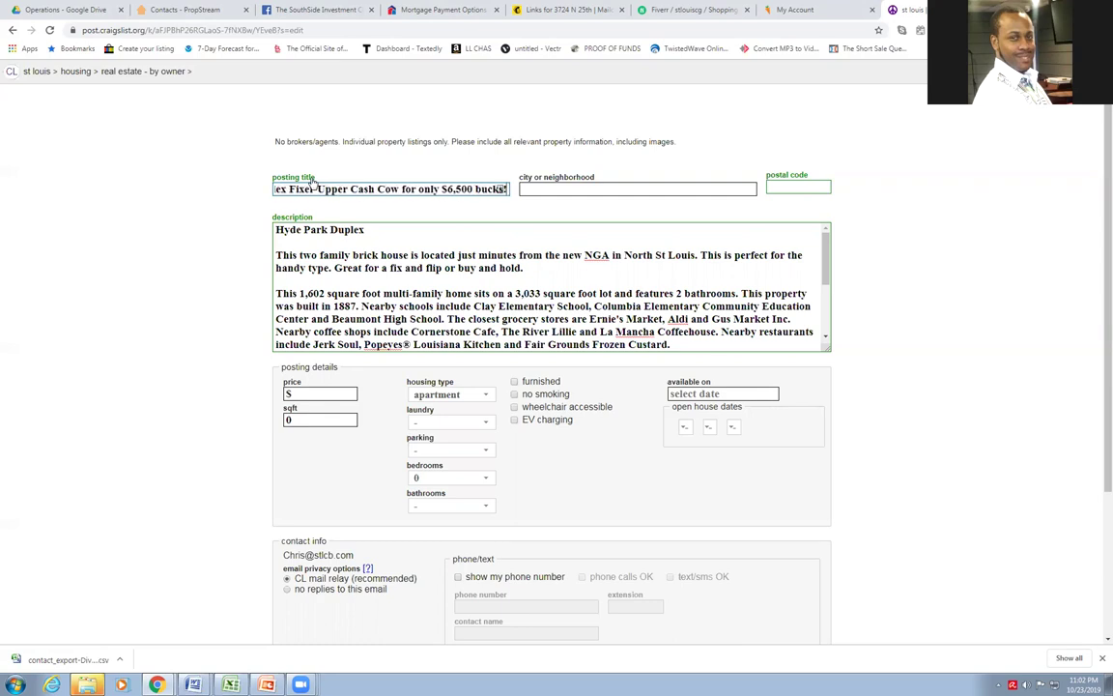
Enter the location 'Near New NGA in St Louis' and postal code 63107
key("Tab")
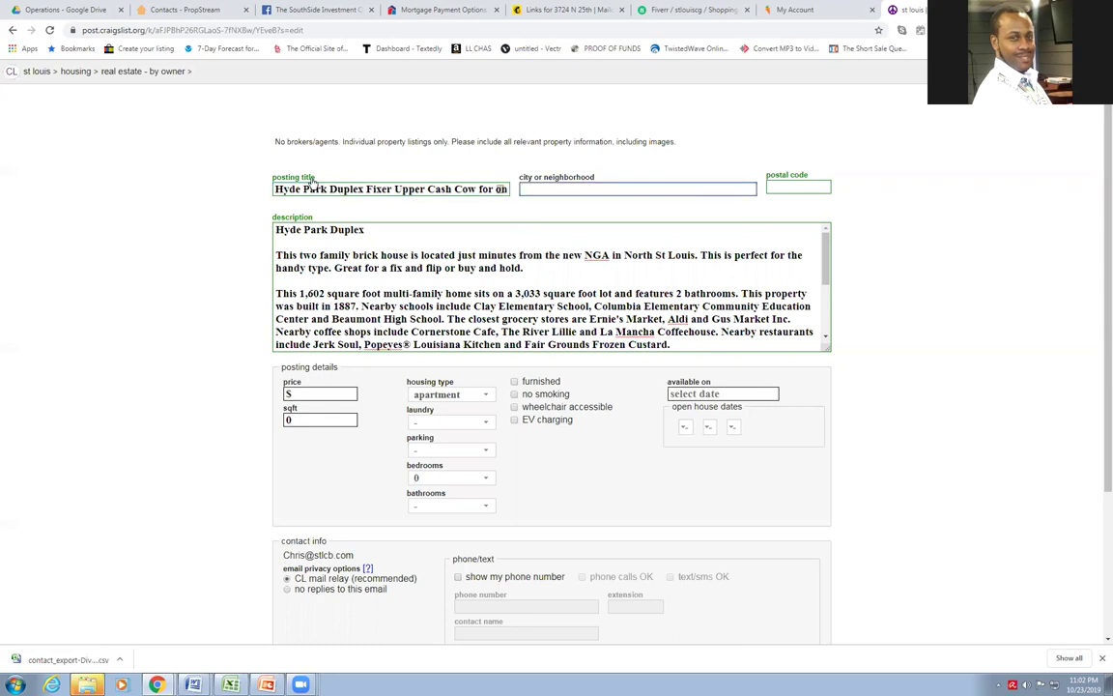
type("N")
key("BackSpace")
type("Near New NGA in St ")
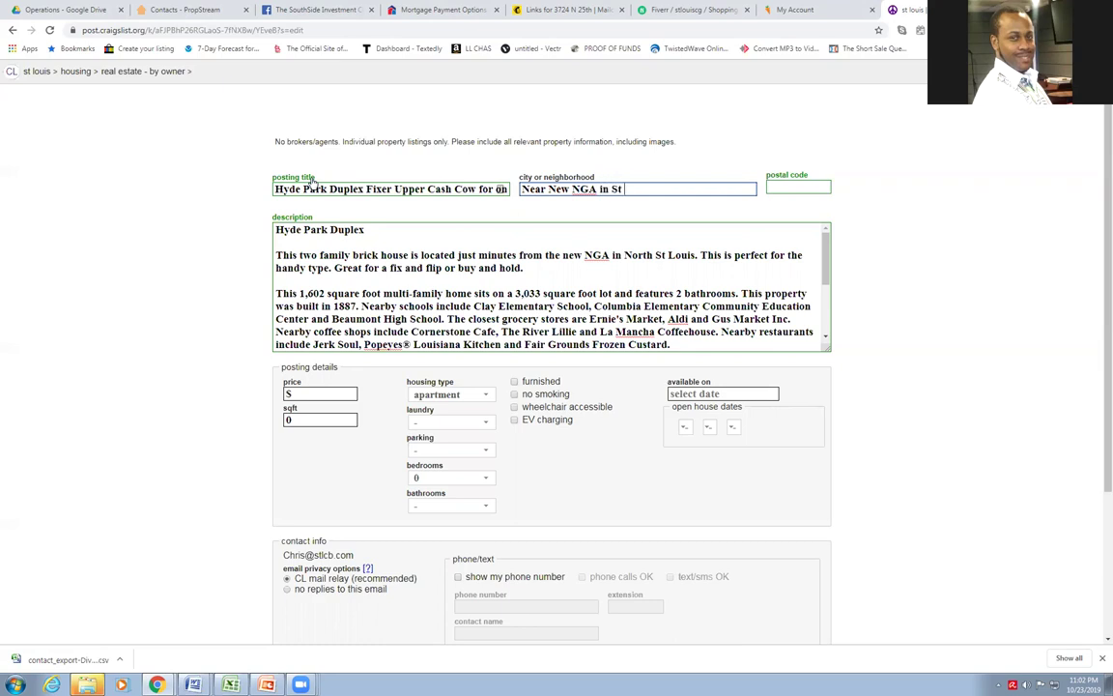
type("Louis")
key("Tab")
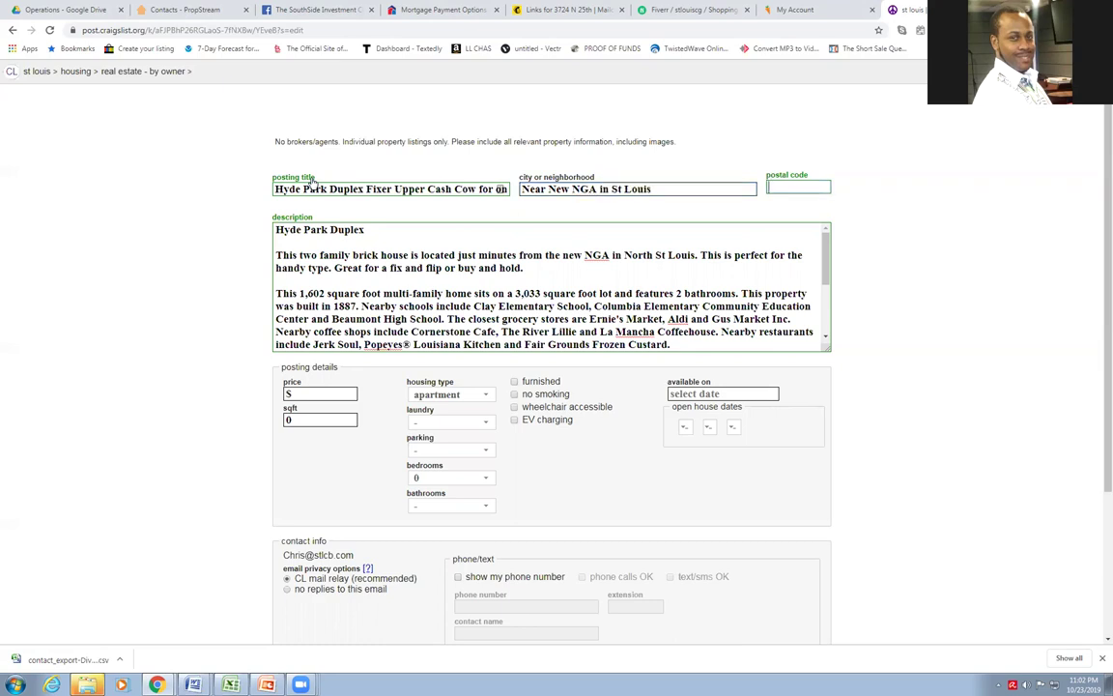
type("63107")
Set price 6500, 1602 sqft, housing type duplex and laundry w/d hookups
left_click(302, 394)
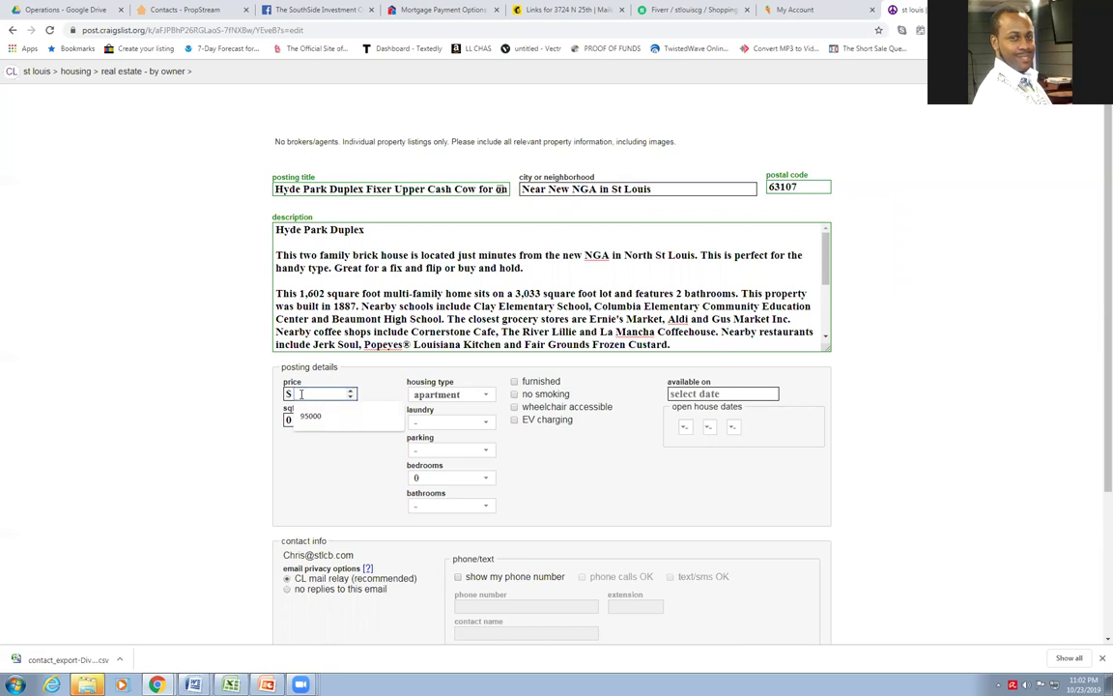
type("6500")
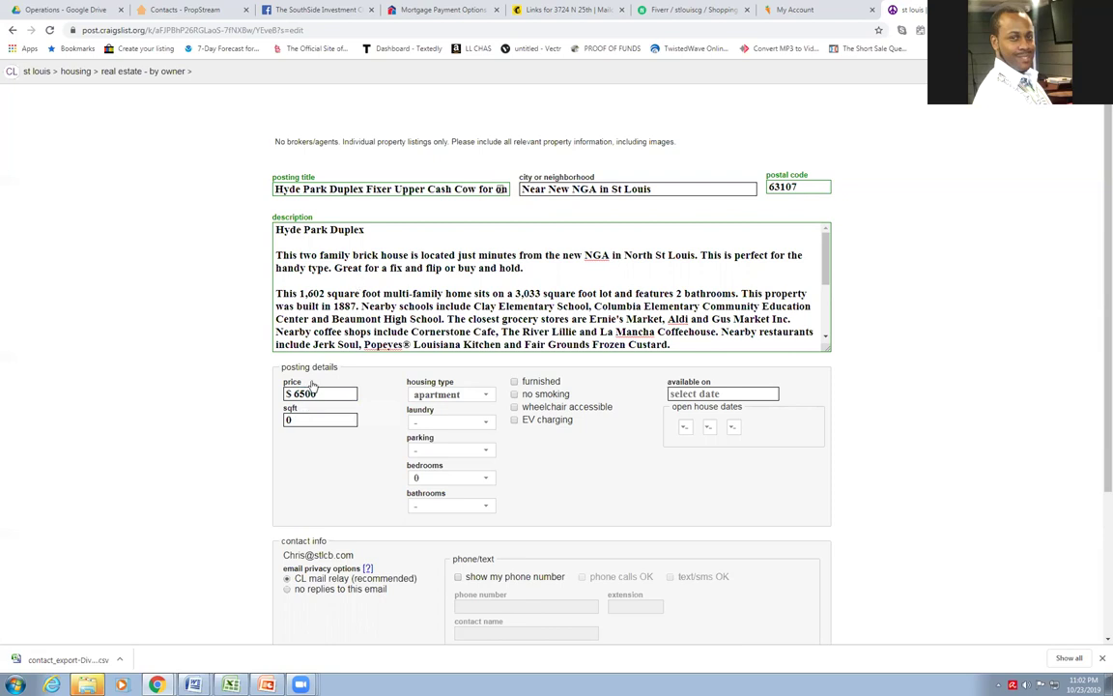
double_click(297, 420)
type("1602")
left_click(449, 395)
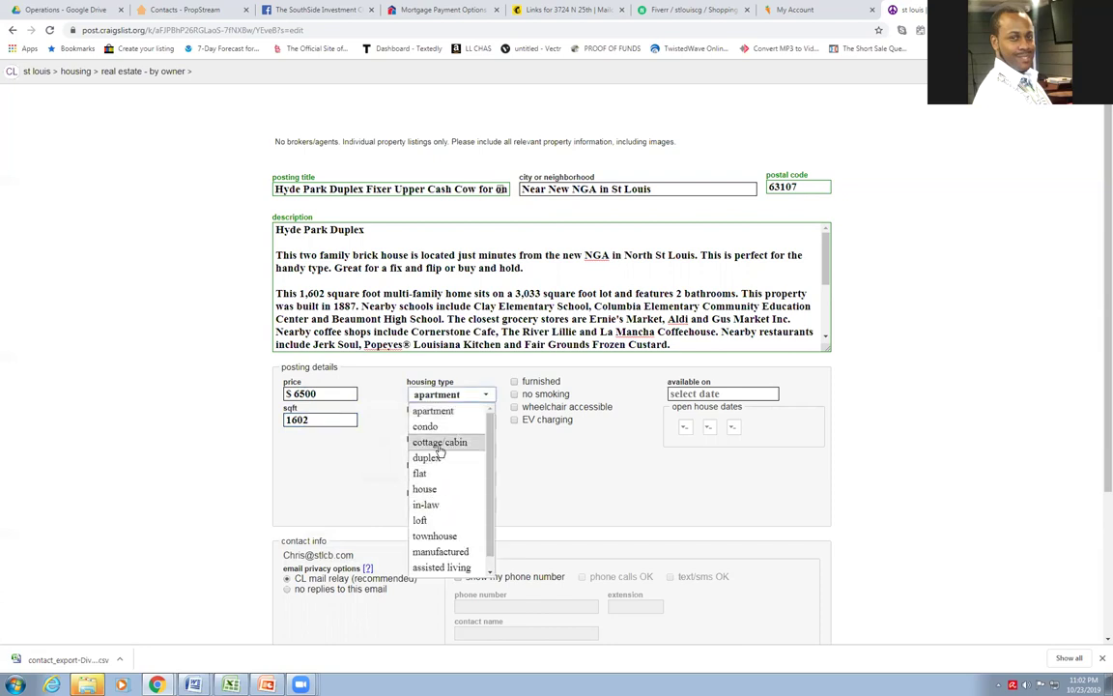
left_click(440, 458)
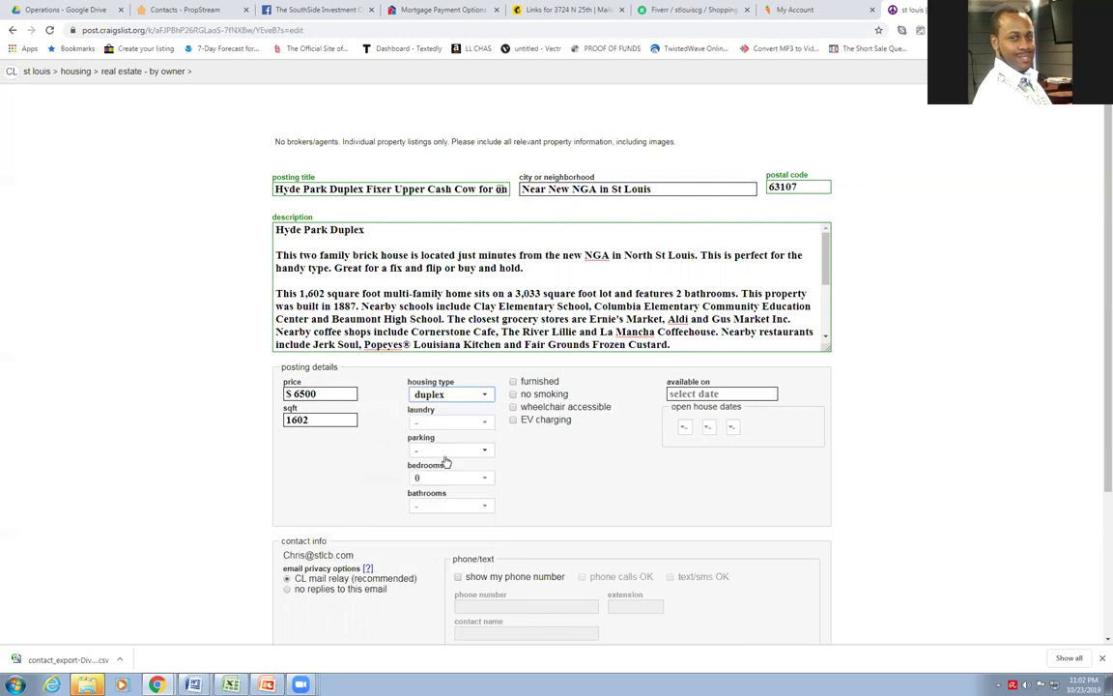
left_click(449, 425)
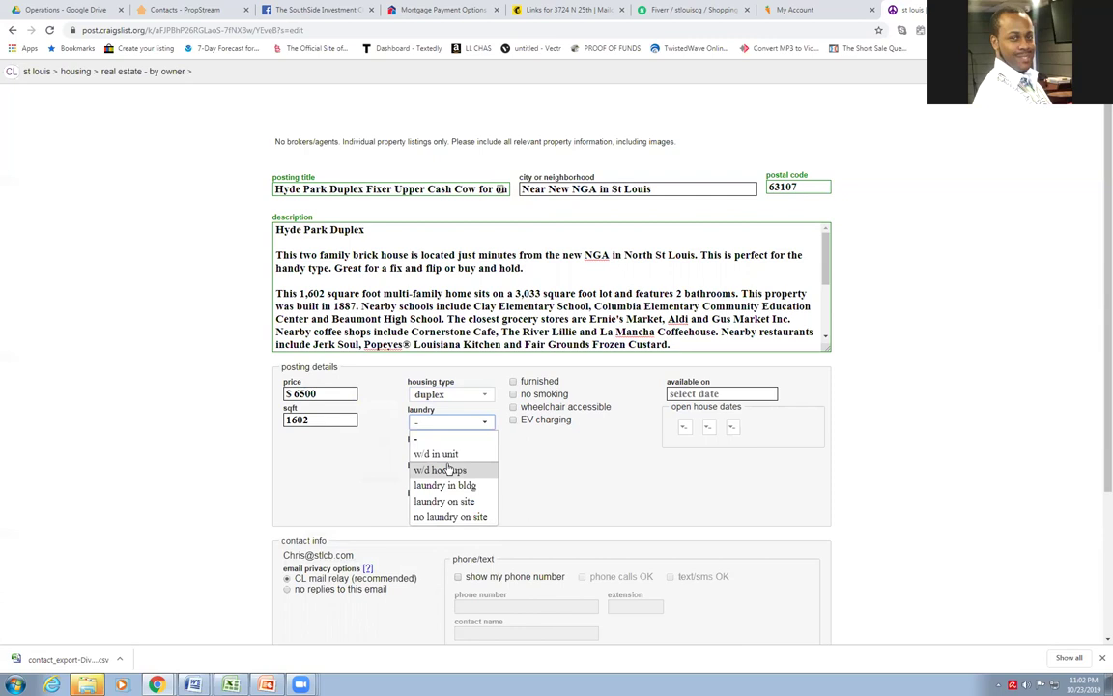
left_click(447, 469)
Set street parking, 0 bedrooms, 2 bathrooms and availability on 25 Oct 2019
left_click(444, 451)
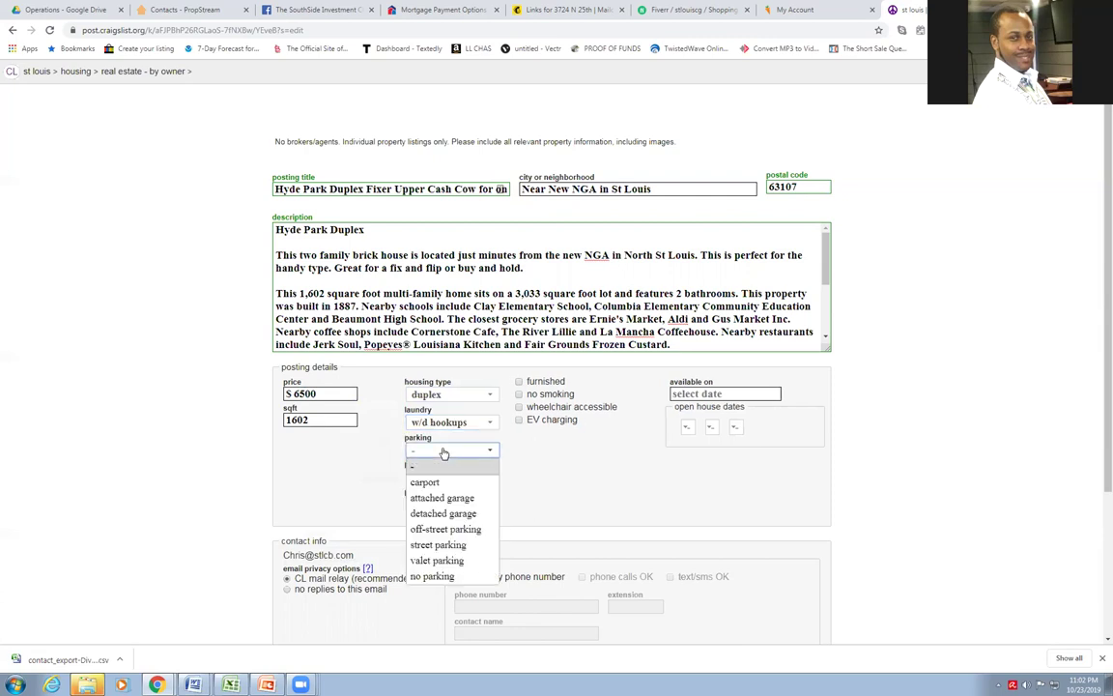
left_click(437, 545)
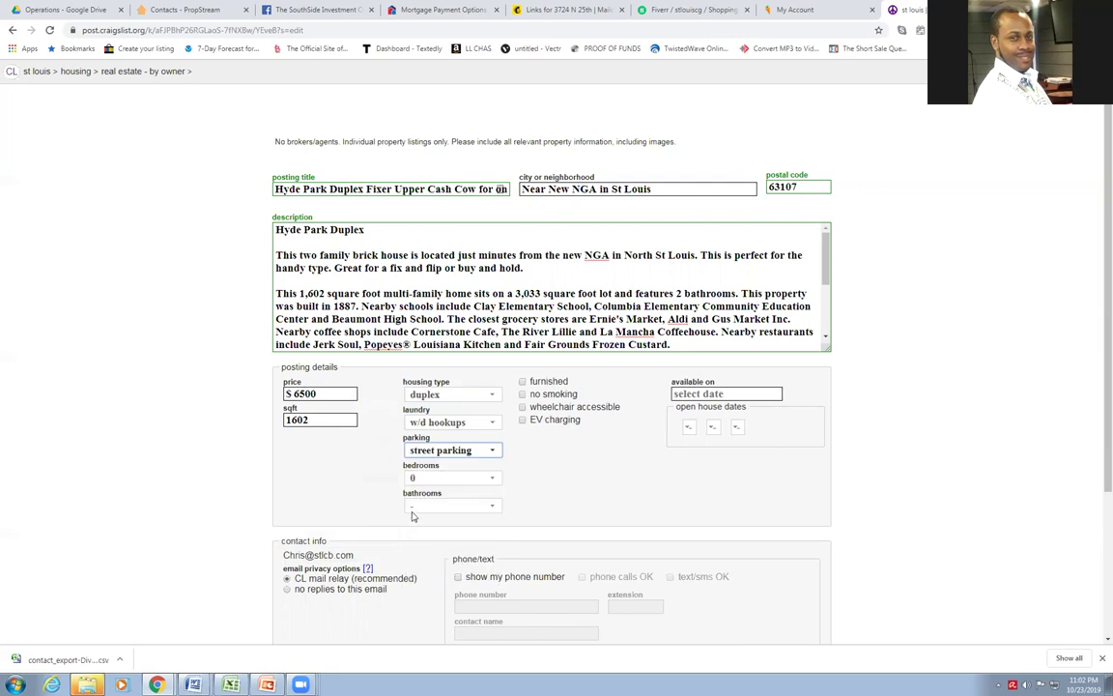
left_click(446, 477)
left_click(425, 493)
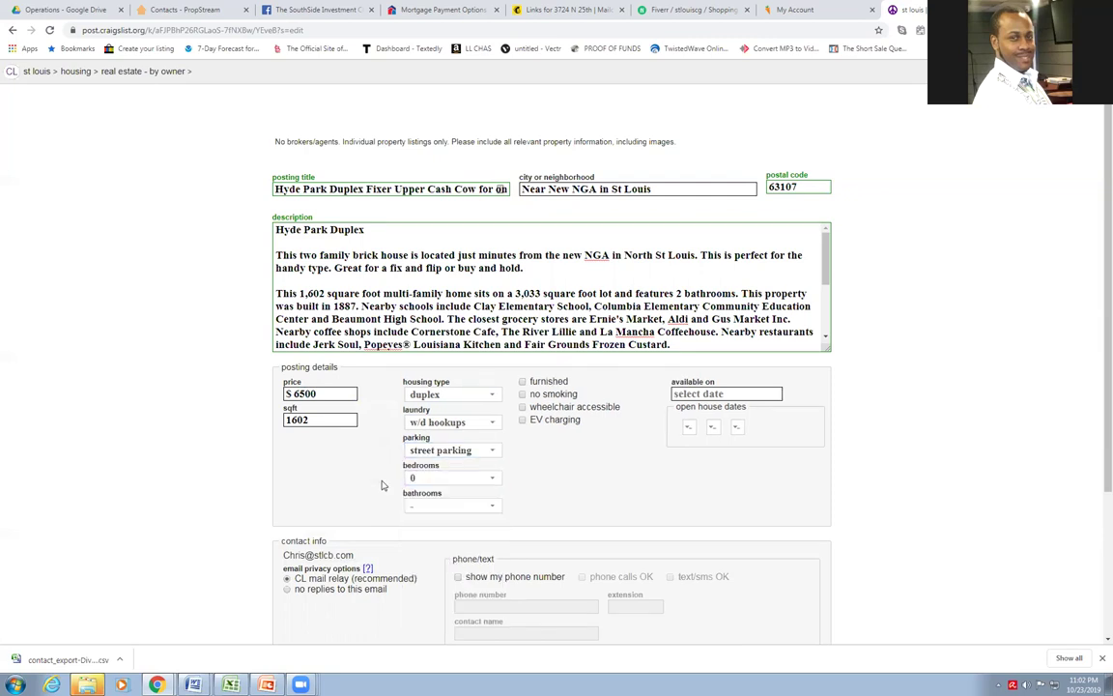
left_click(442, 505)
left_click(433, 396)
left_click(698, 393)
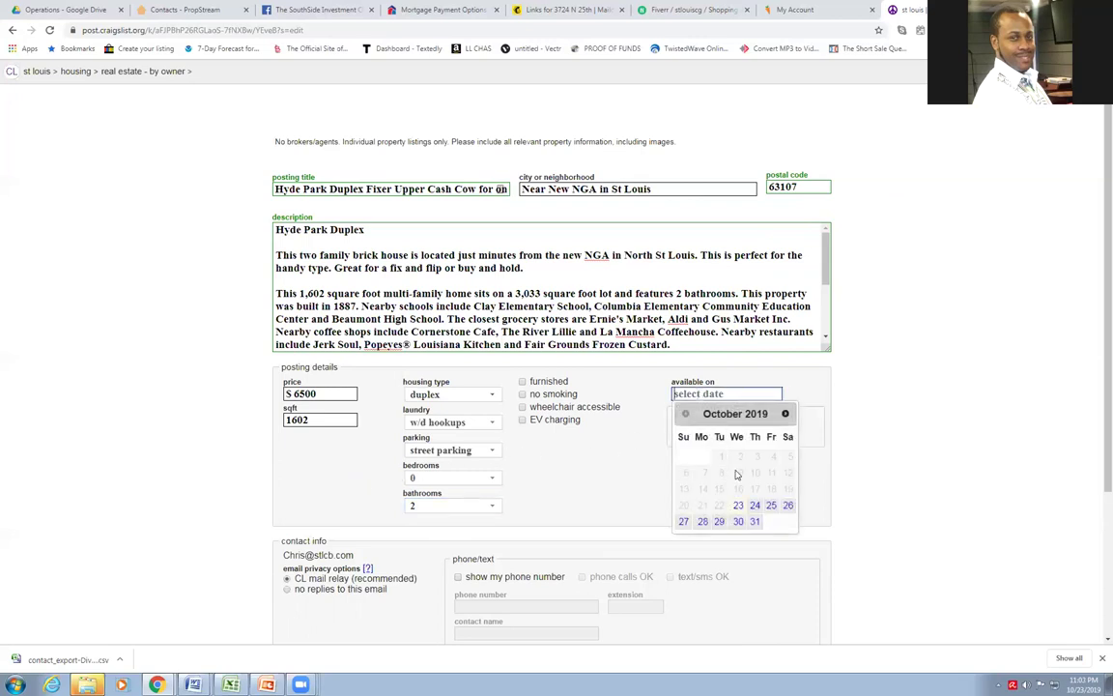
left_click(771, 504)
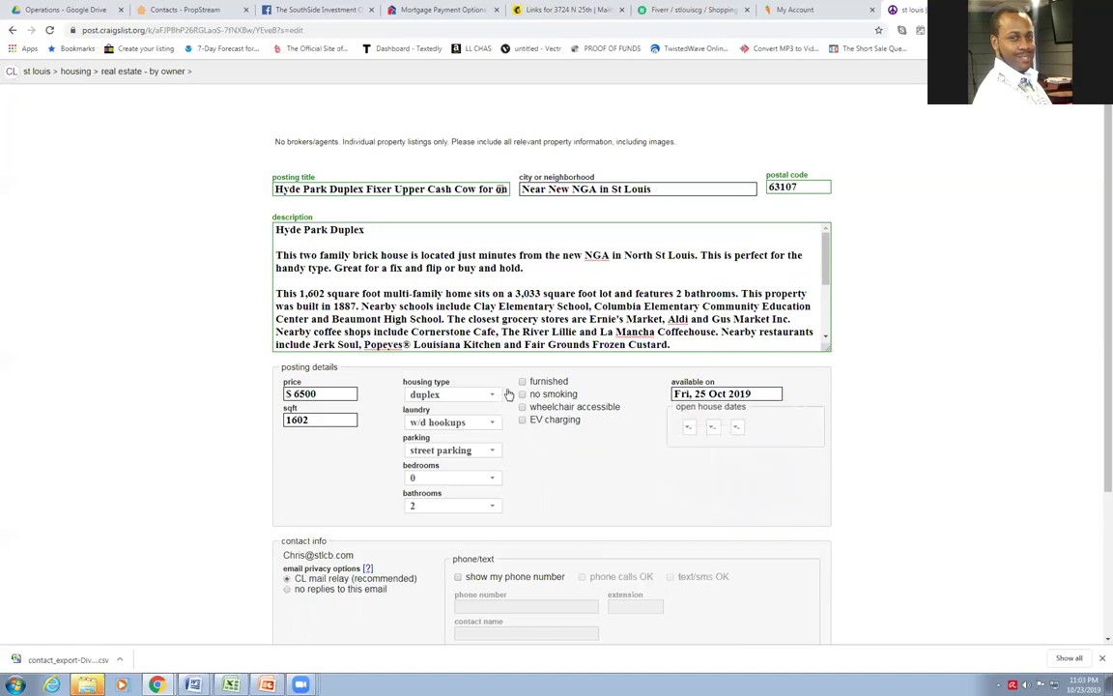
Turn on showing the phone number on the ad
scroll(327, 454, "down", 2)
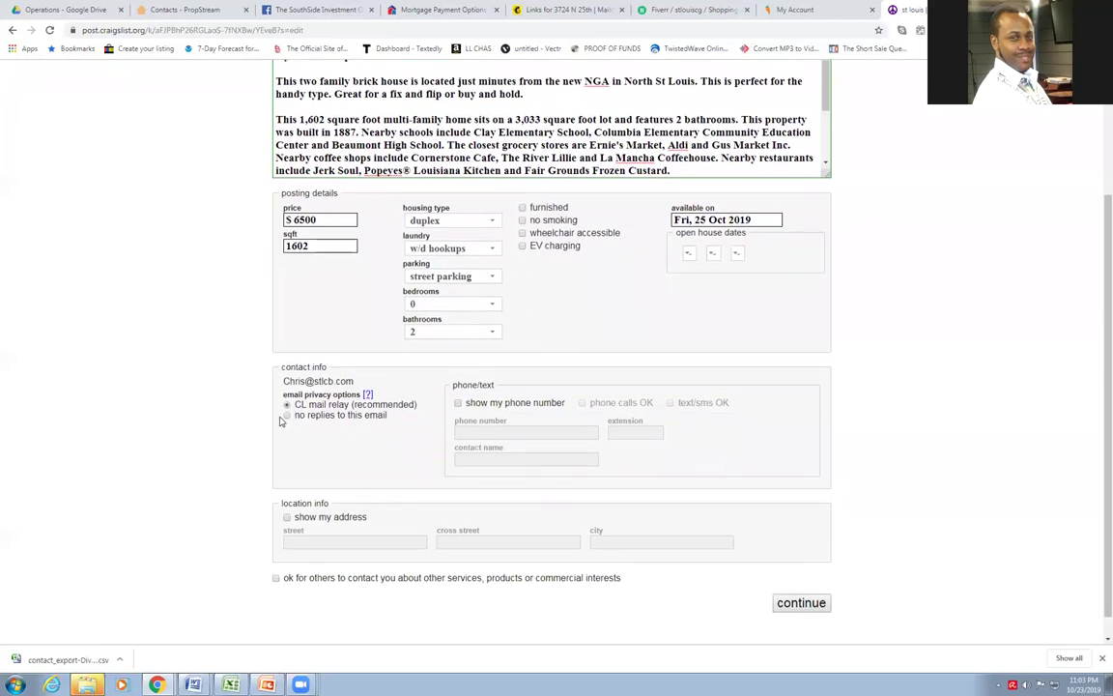
left_click(458, 402)
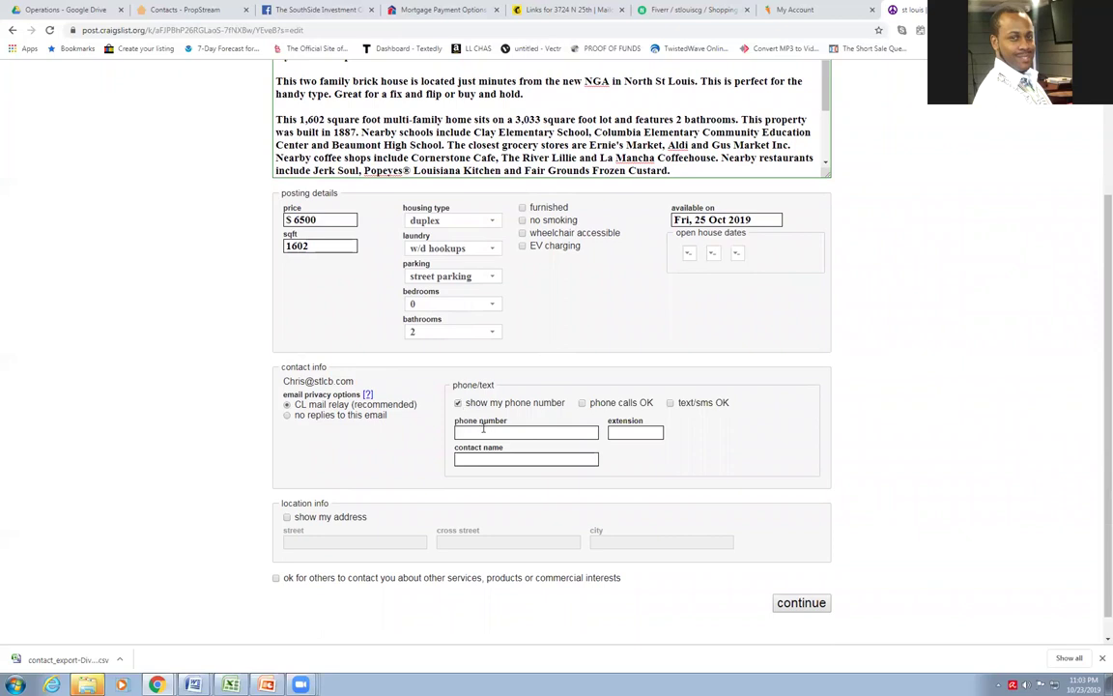
left_click(520, 431)
Fill in the contact's name and phone number, then review the form
scroll(404, 136, "down", 2)
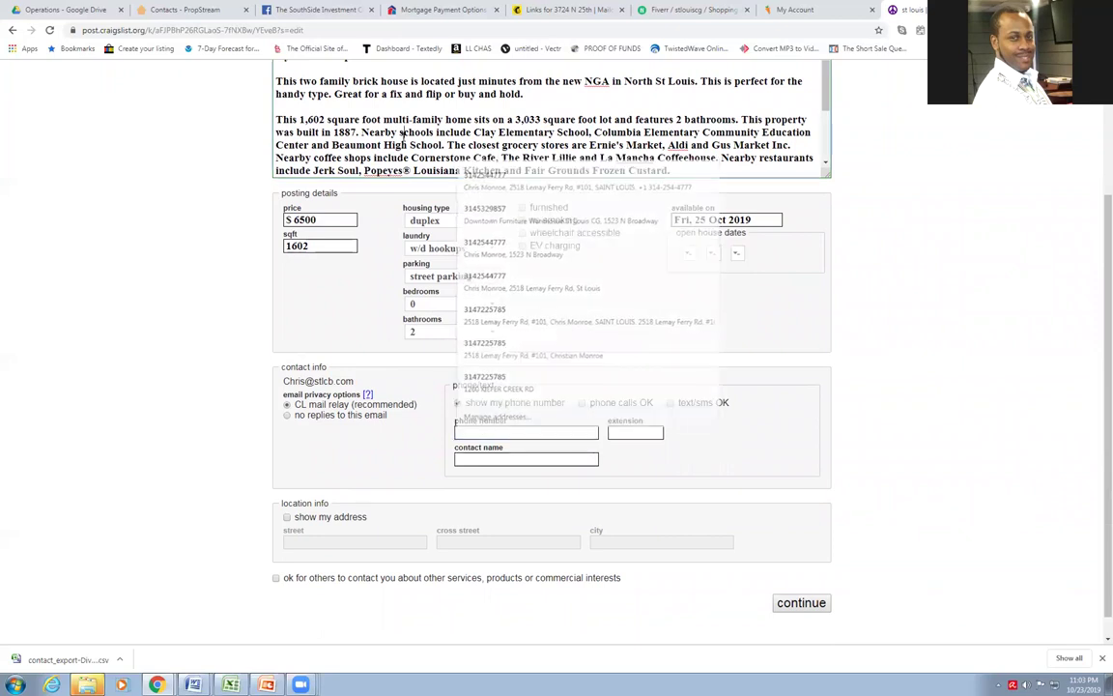
scroll(404, 136, "down", 1)
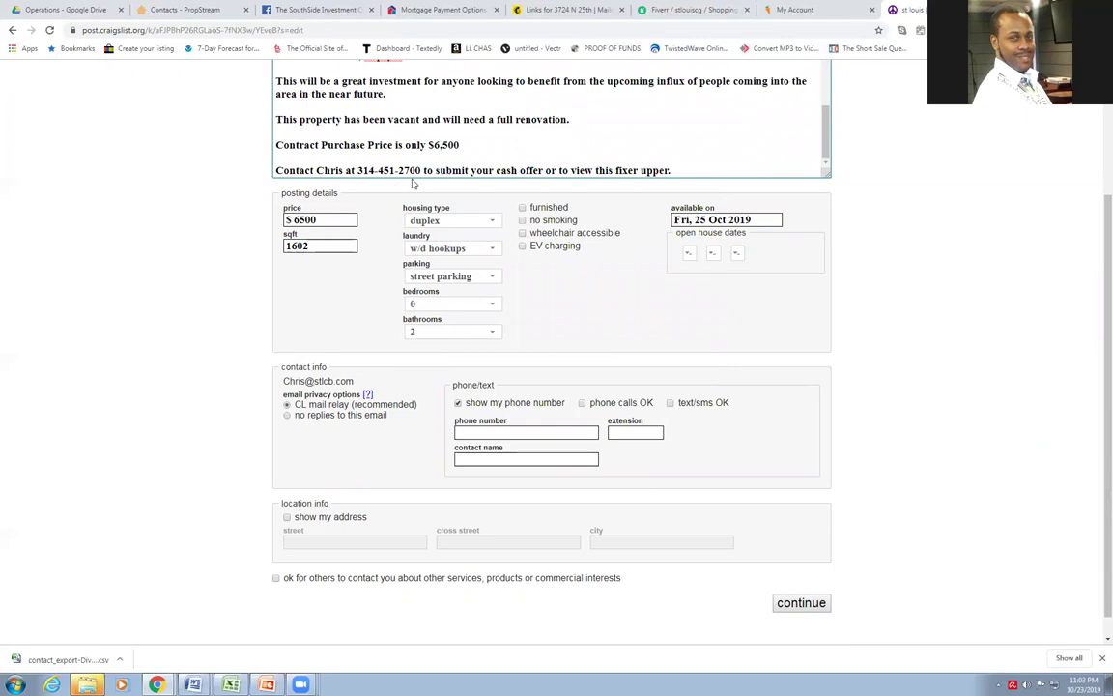
left_click(521, 460)
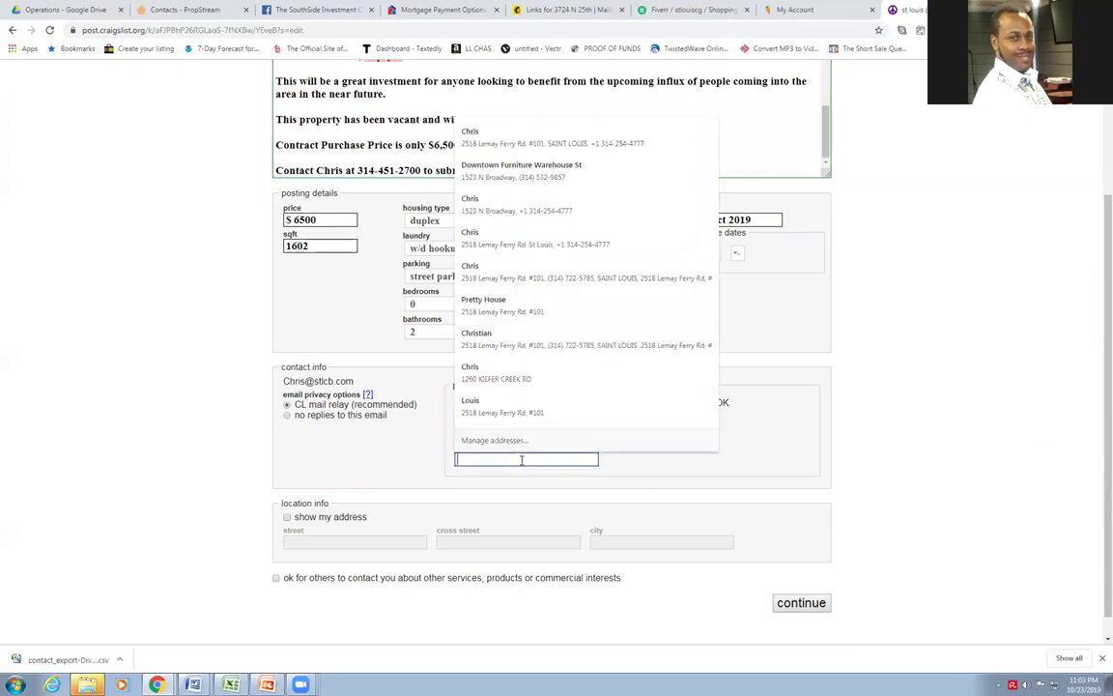
type("Chris")
double_click(522, 460)
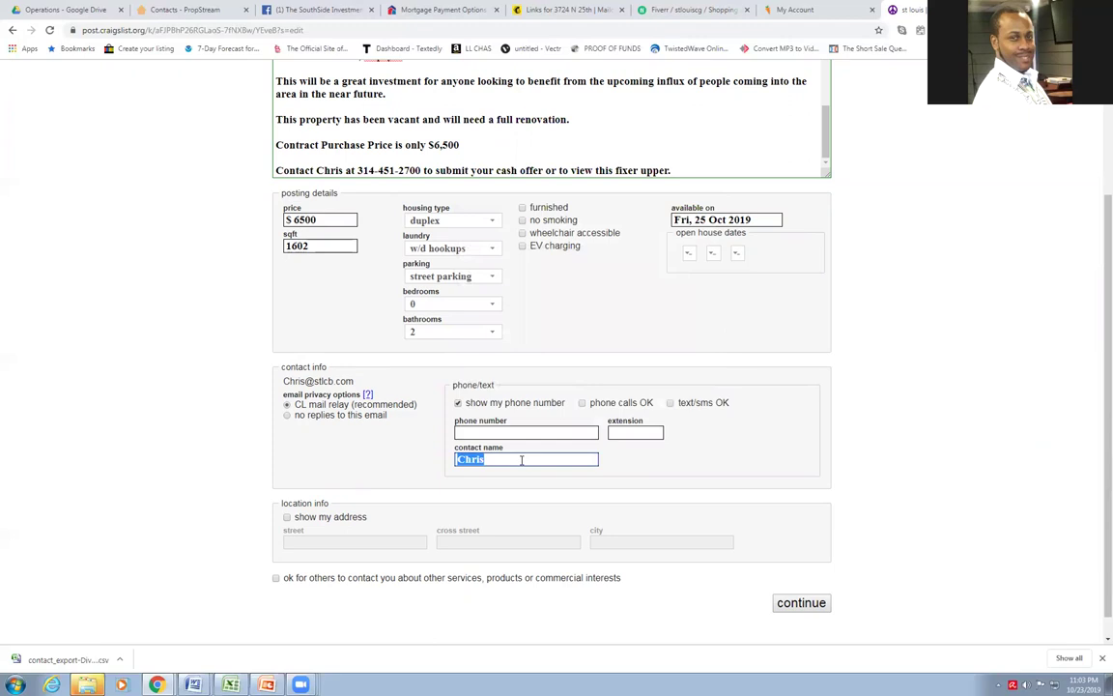
key("shift+Tab")
key("shift+Tab")
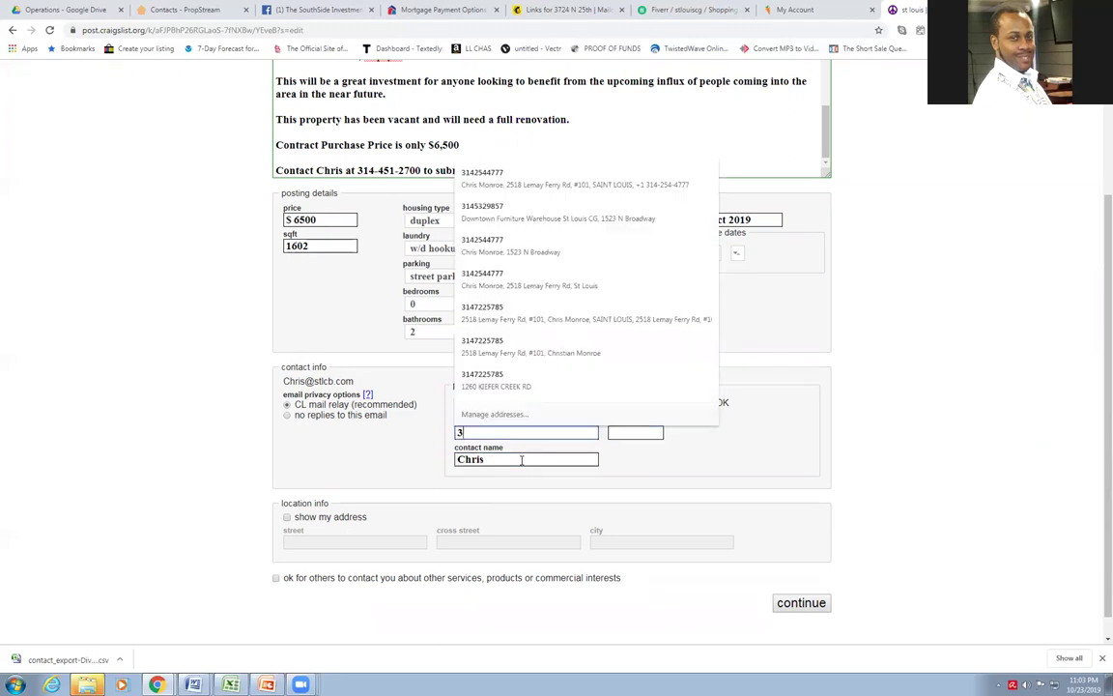
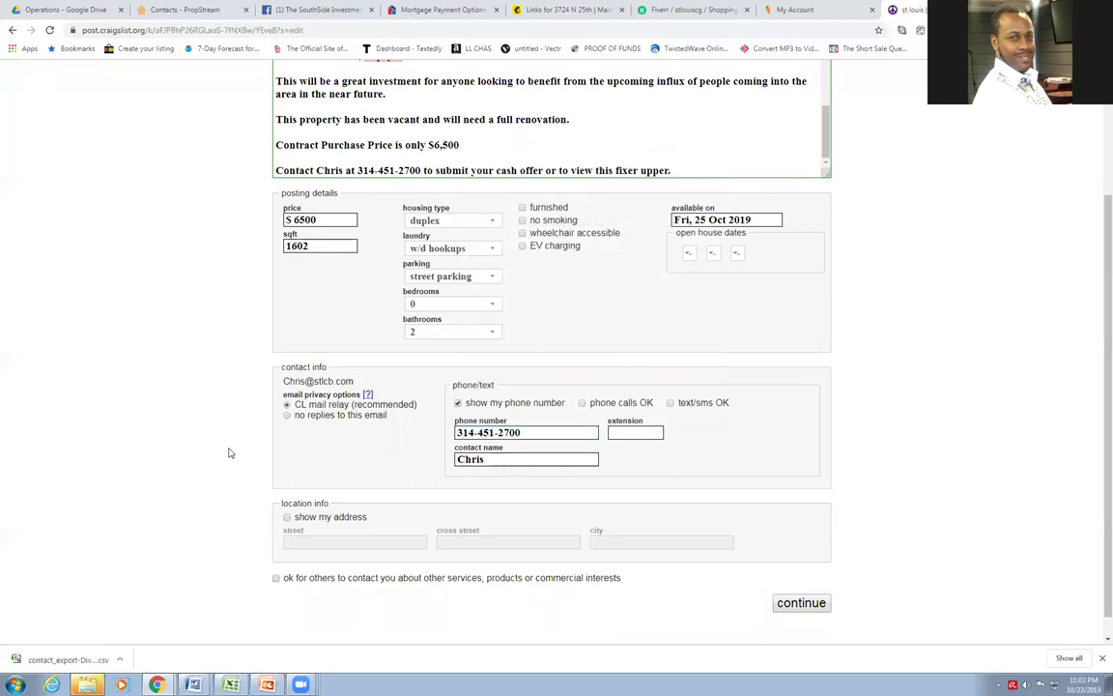
scroll(227, 453, "up", 2)
scroll(384, 280, "down", 2)
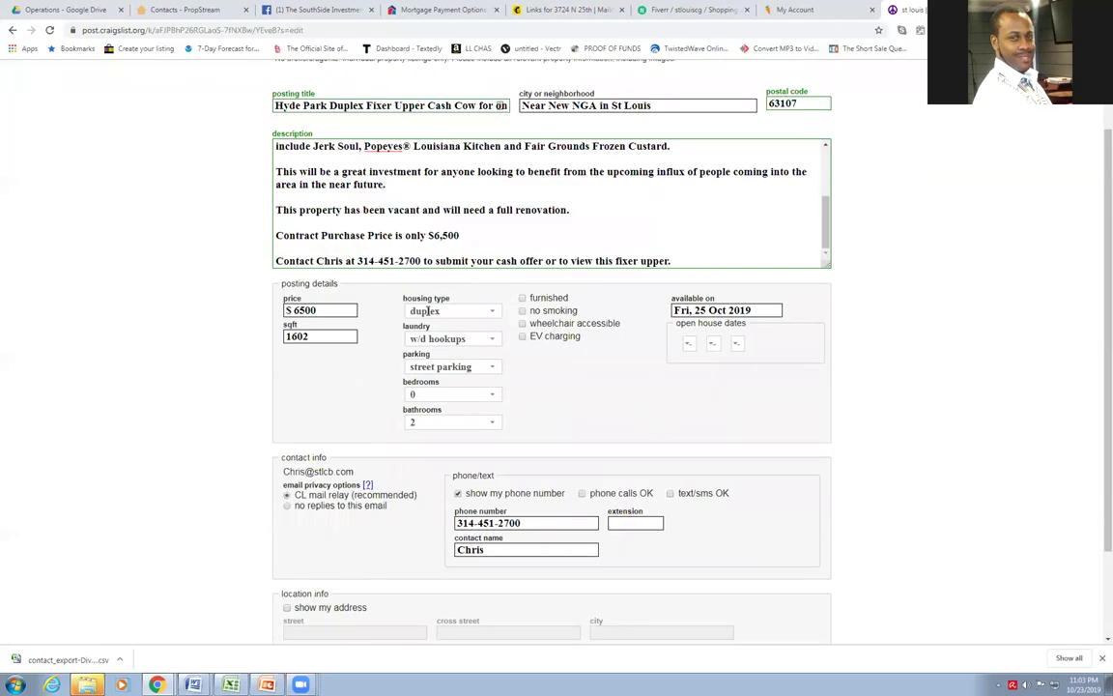
scroll(386, 266, "up", 3)
scroll(451, 249, "up", 2)
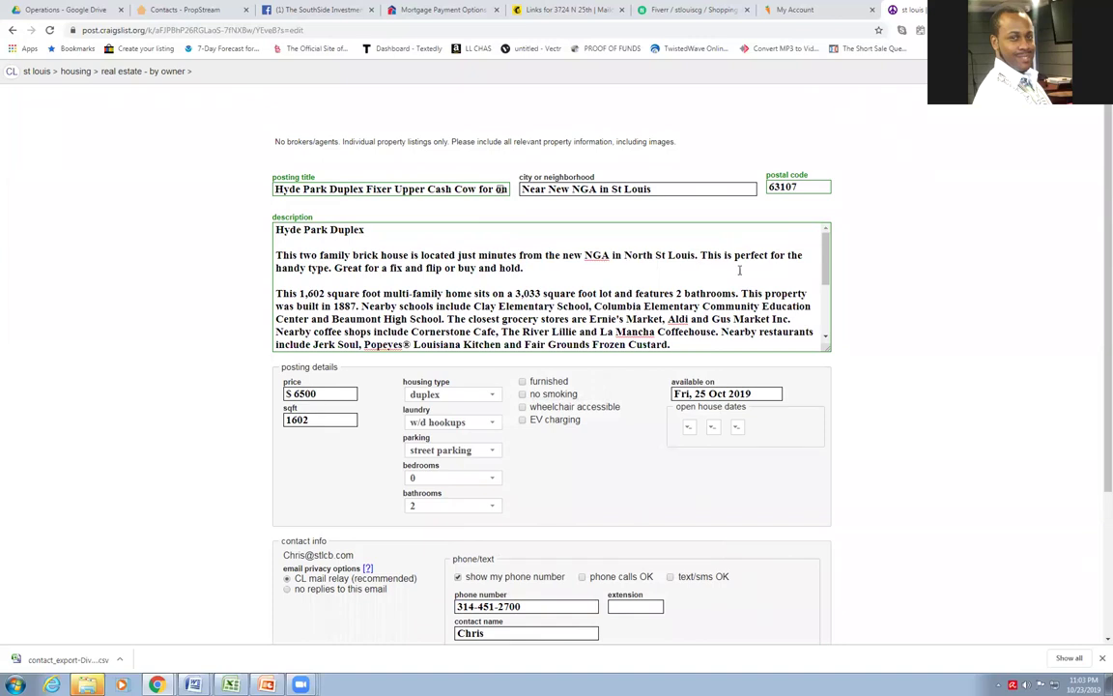
scroll(399, 322, "down", 2)
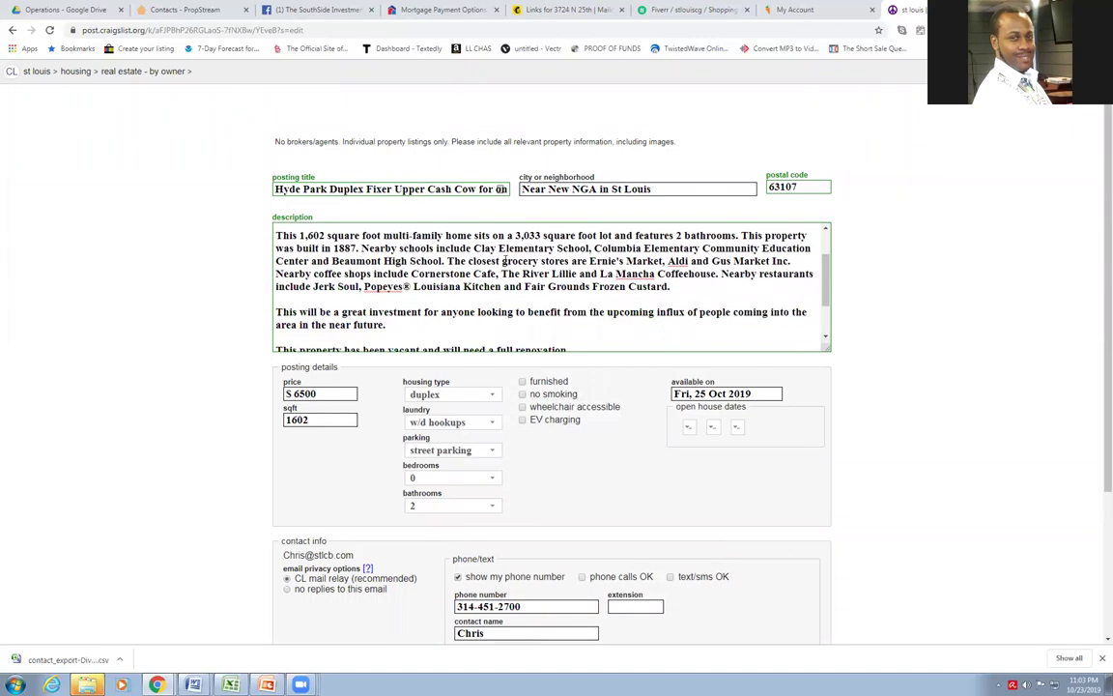
scroll(488, 289, "down", 2)
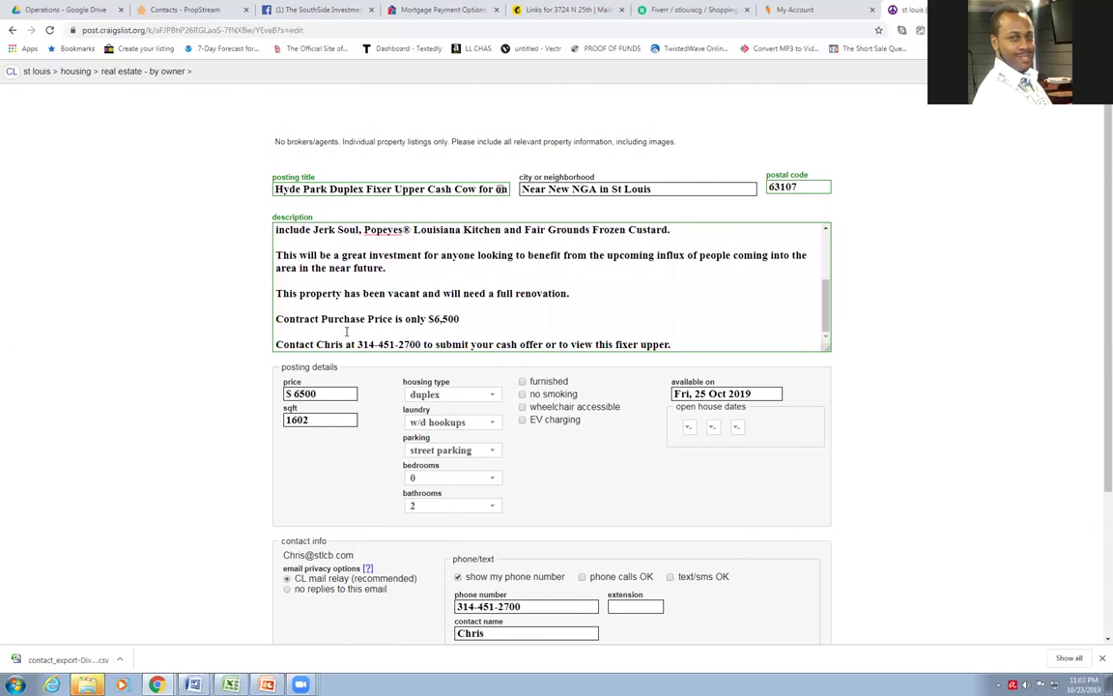
scroll(499, 334, "down", 1)
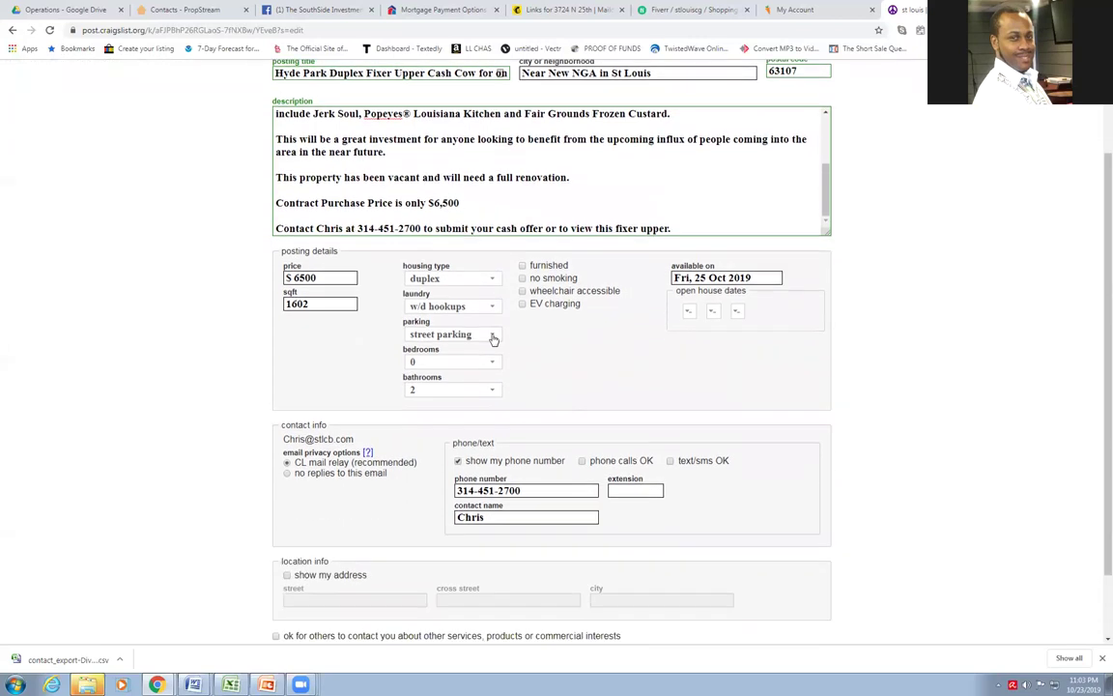
scroll(749, 439, "down", 1)
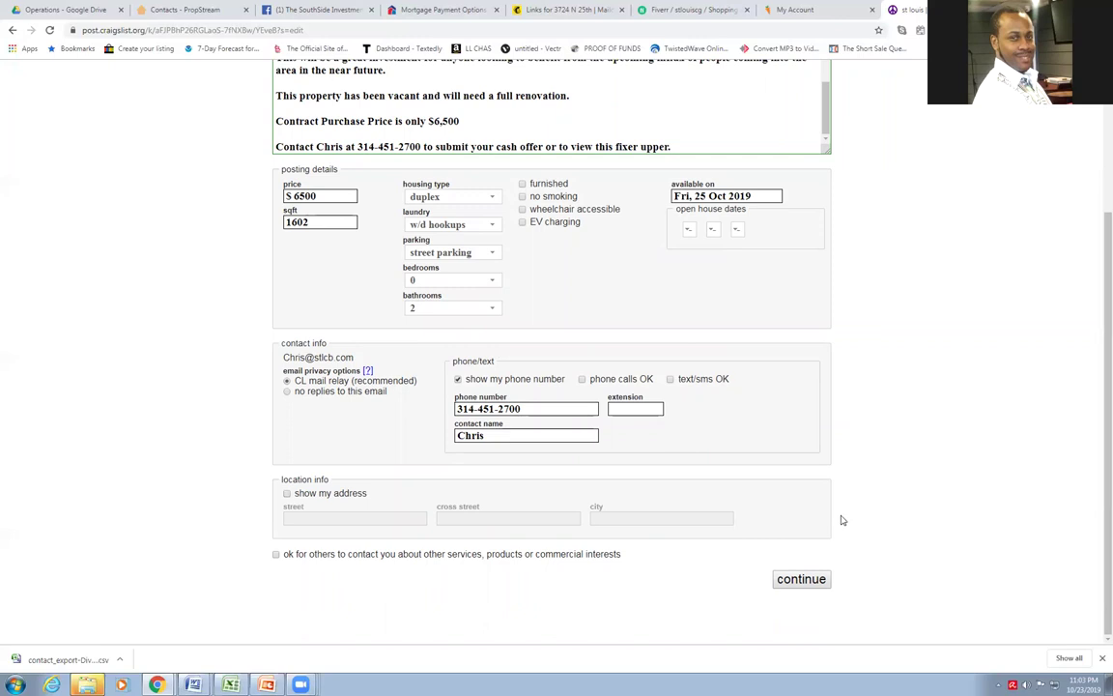
Replace the wording before the phone number in the description with 'all or text'
scroll(705, 440, "up", 3)
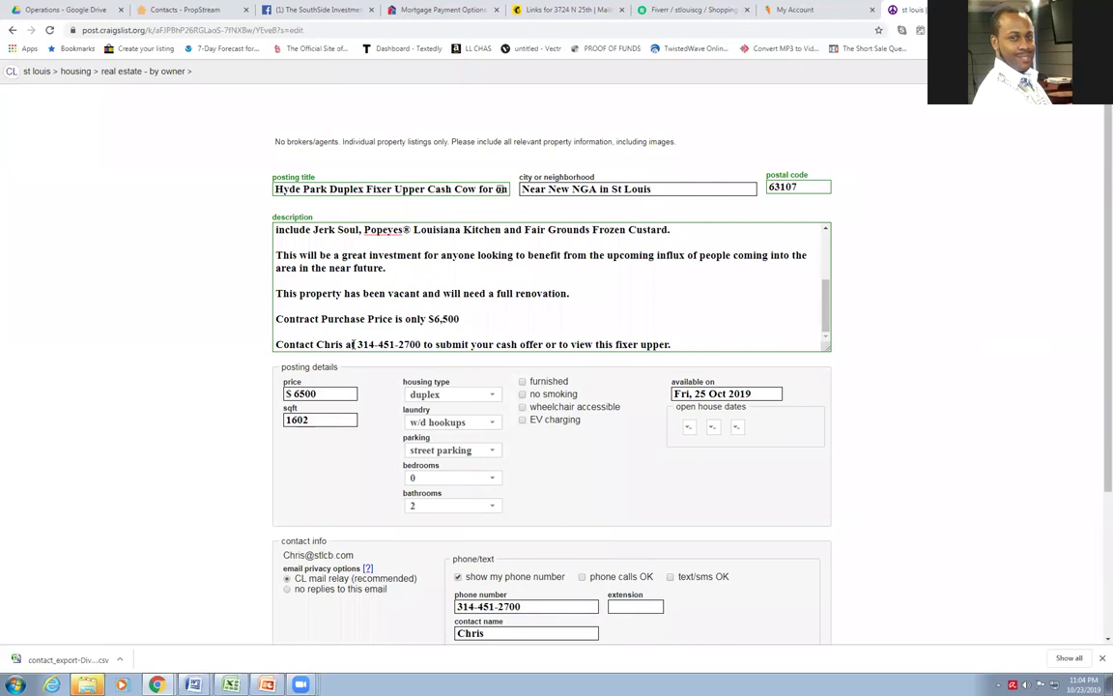
left_click_drag(356, 343, 283, 340)
type("all or te")
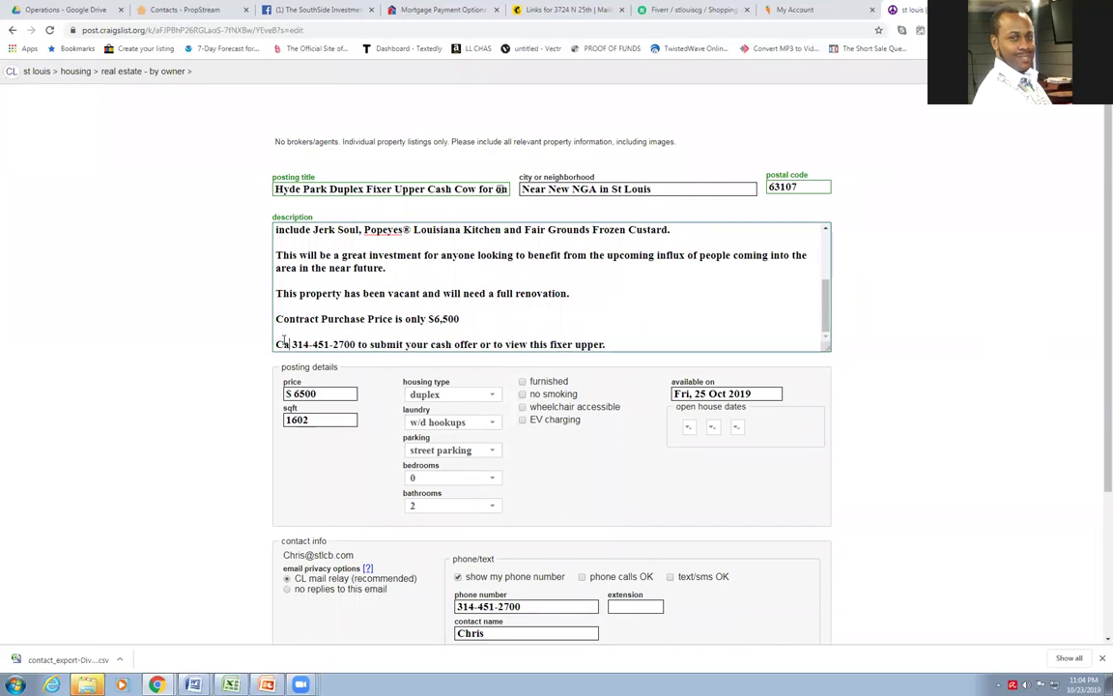
type("xt")
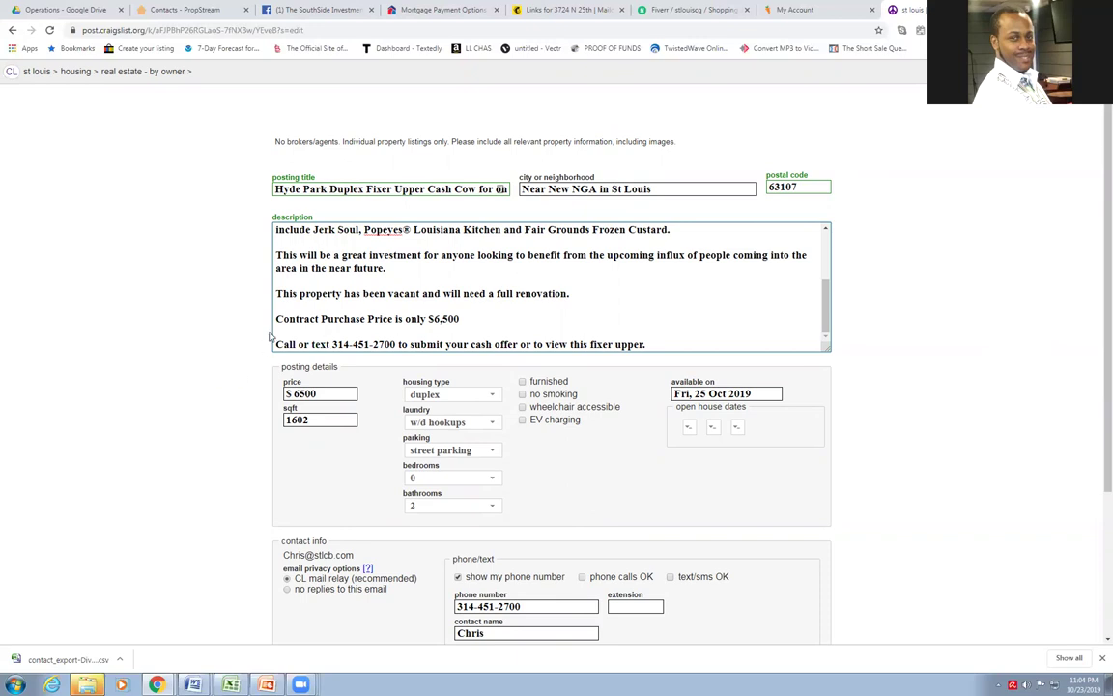
scroll(323, 304, "up", 3)
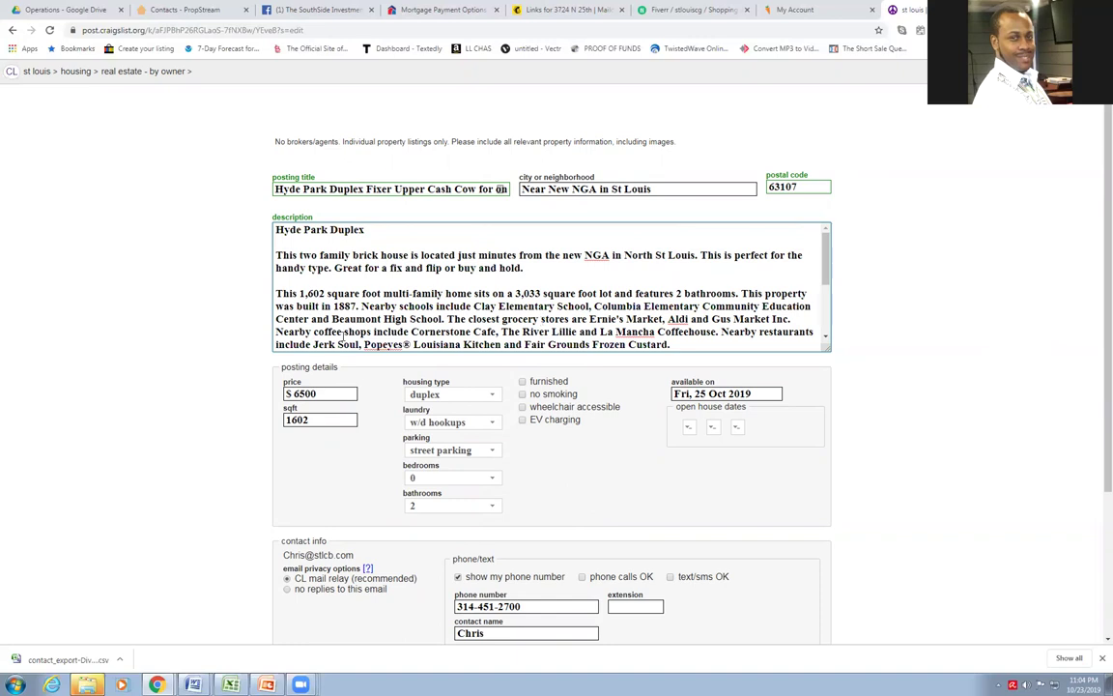
scroll(250, 399, "down", 2)
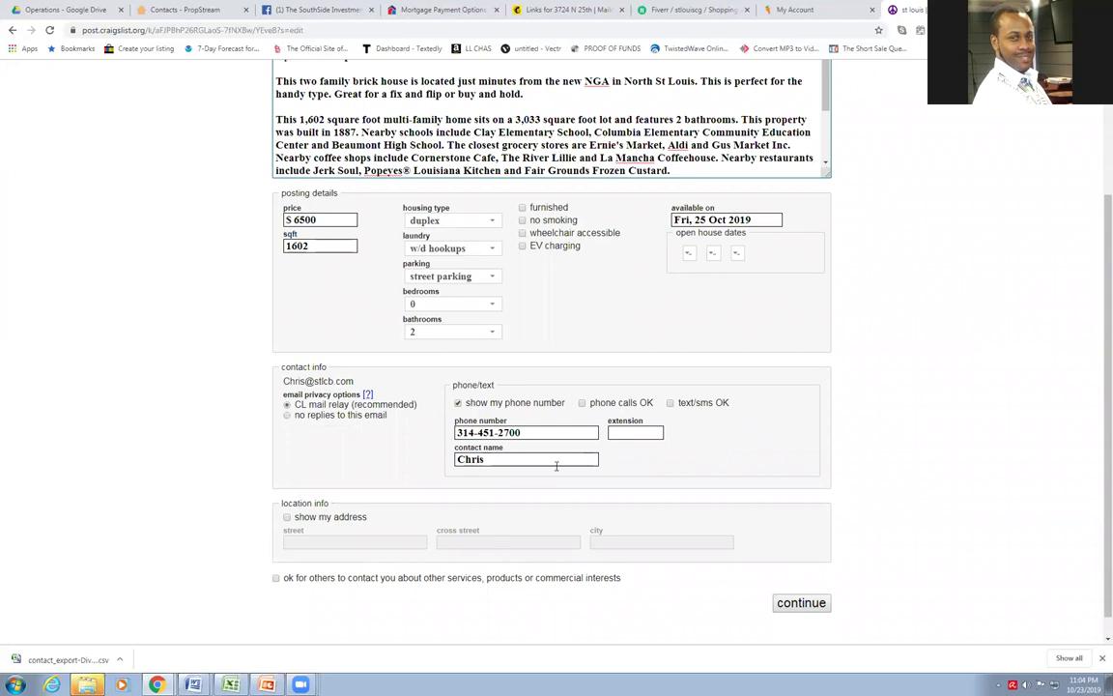
scroll(557, 461, "down", 1)
Submit the listing details and accept the 63107 Saint Louis map location
left_click(801, 579)
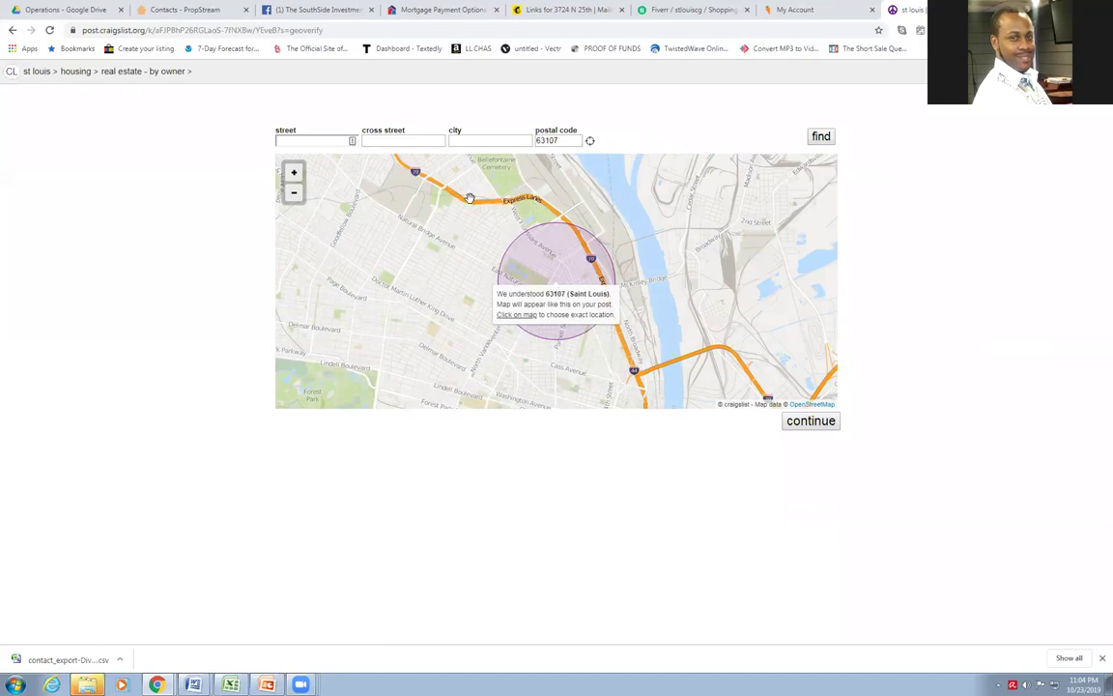
left_click(801, 425)
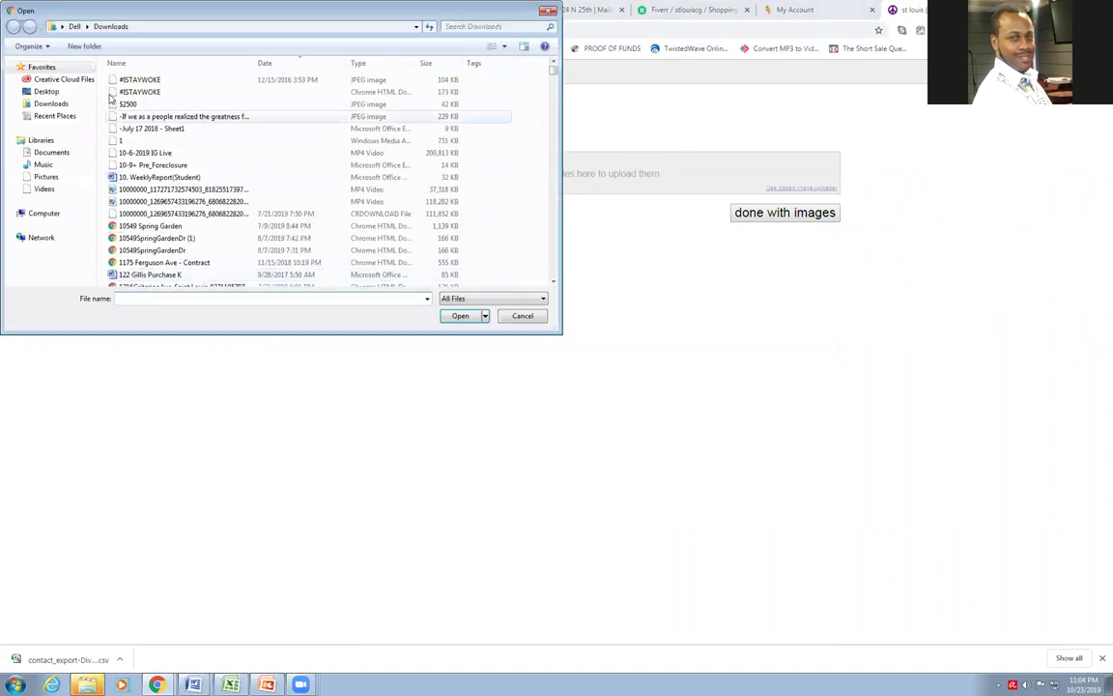
left_click(39, 91)
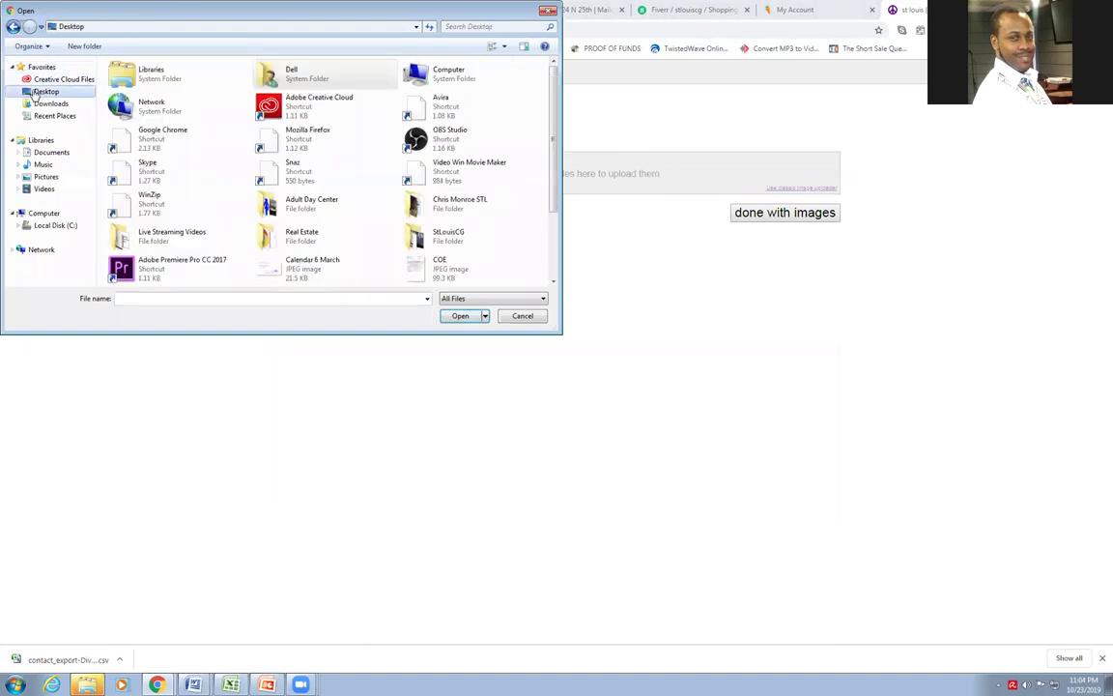
double_click(310, 234)
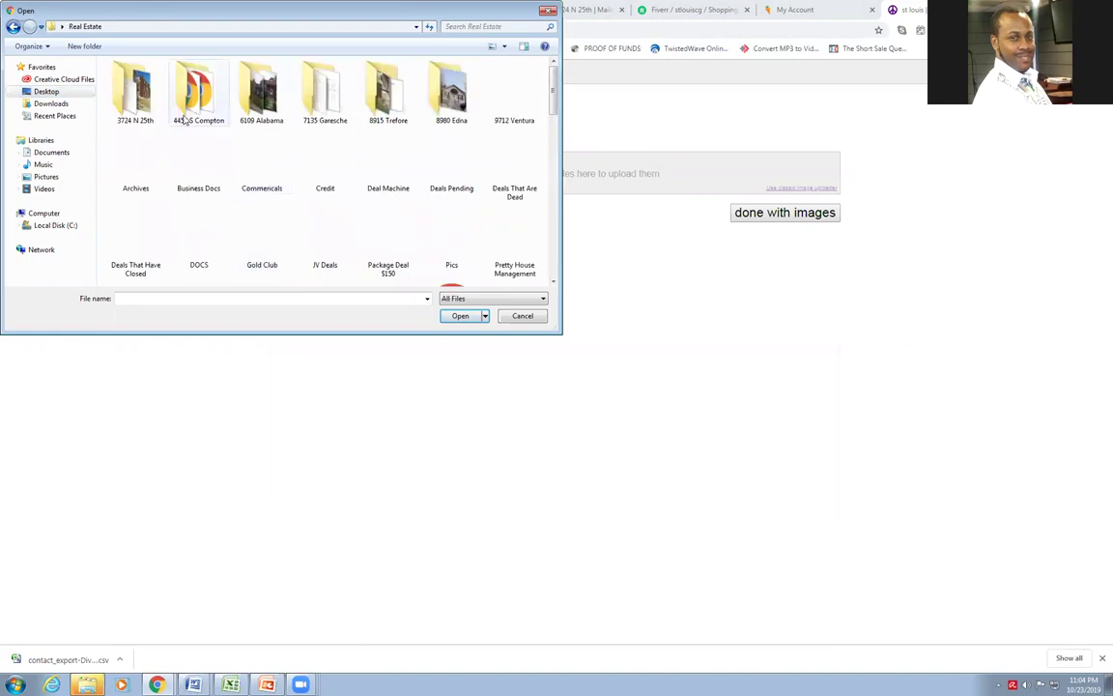
double_click(136, 97)
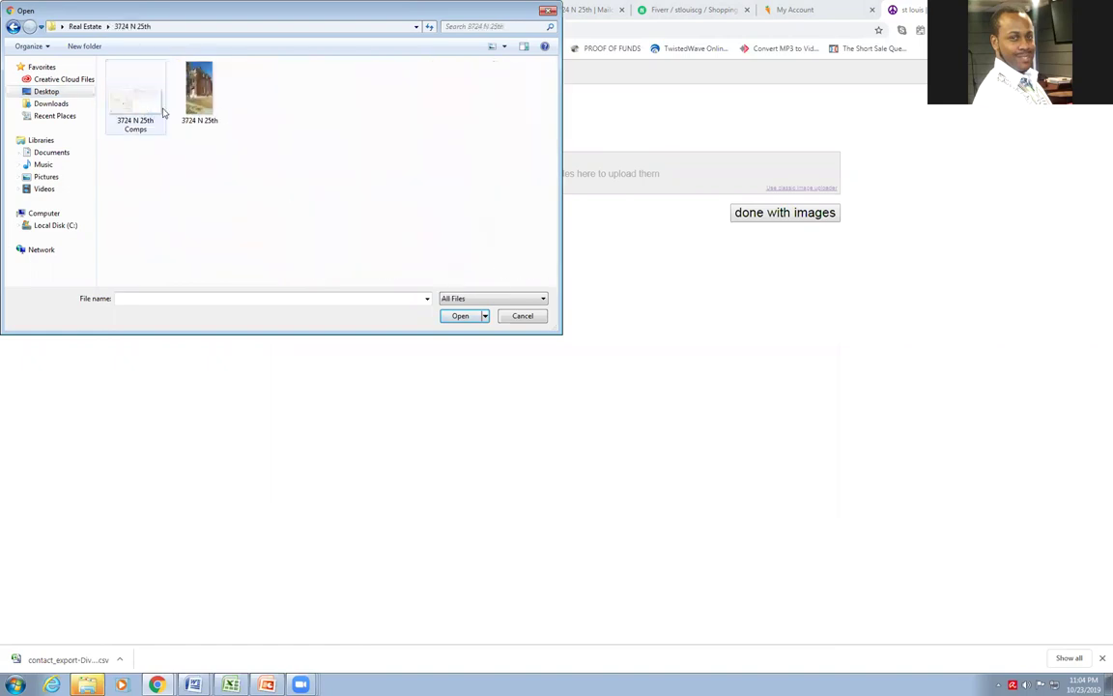
left_click(202, 108)
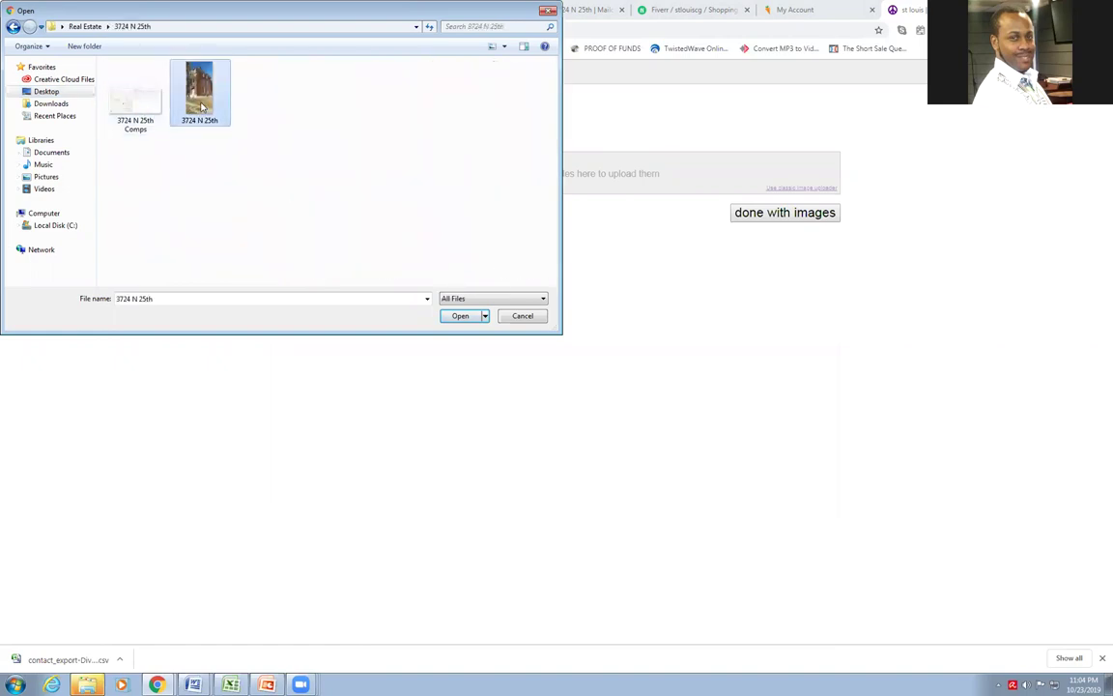
left_click(147, 110, "ctrl")
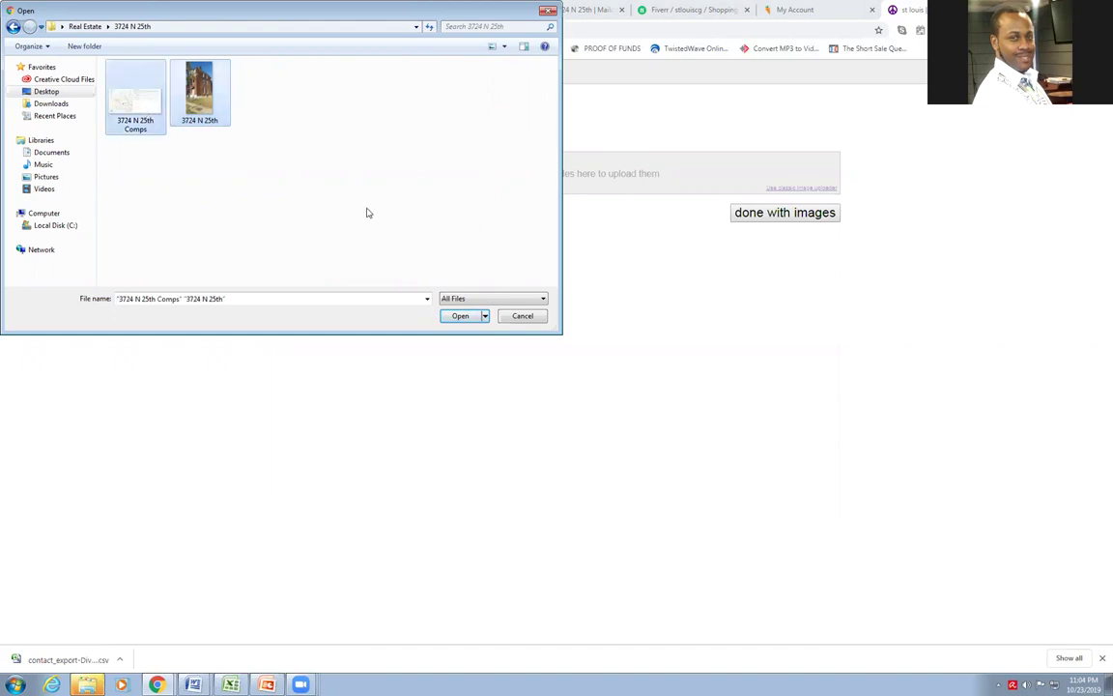
left_click(458, 316)
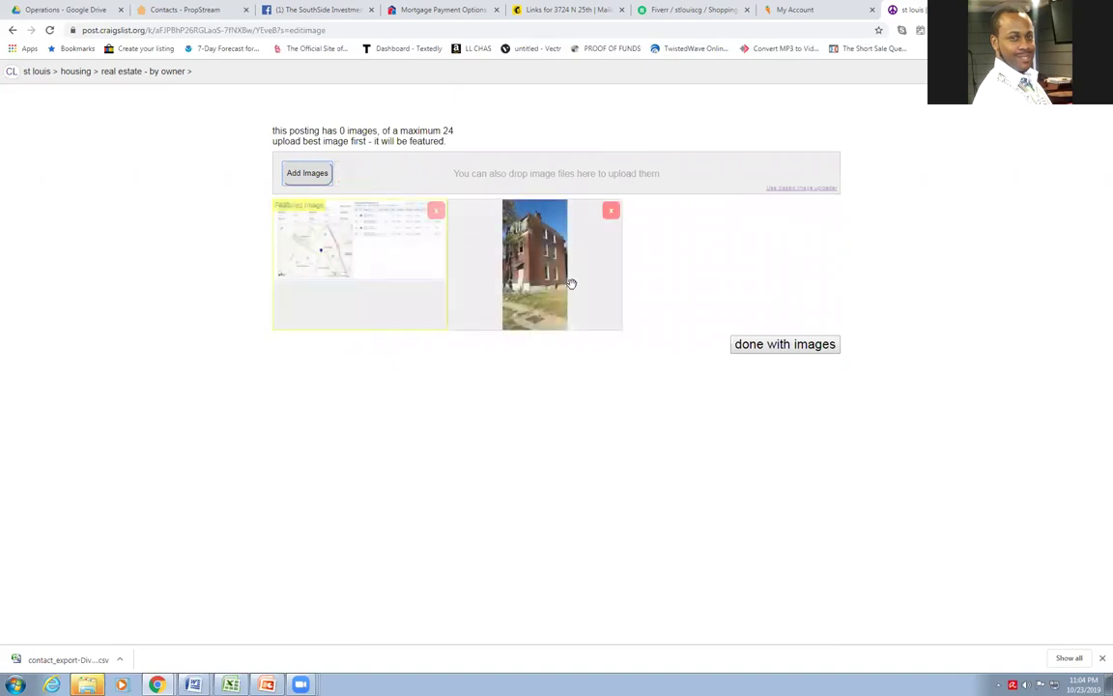
Move the house photo to the featured first slot and finish adding images
left_click_drag(569, 281, 387, 290)
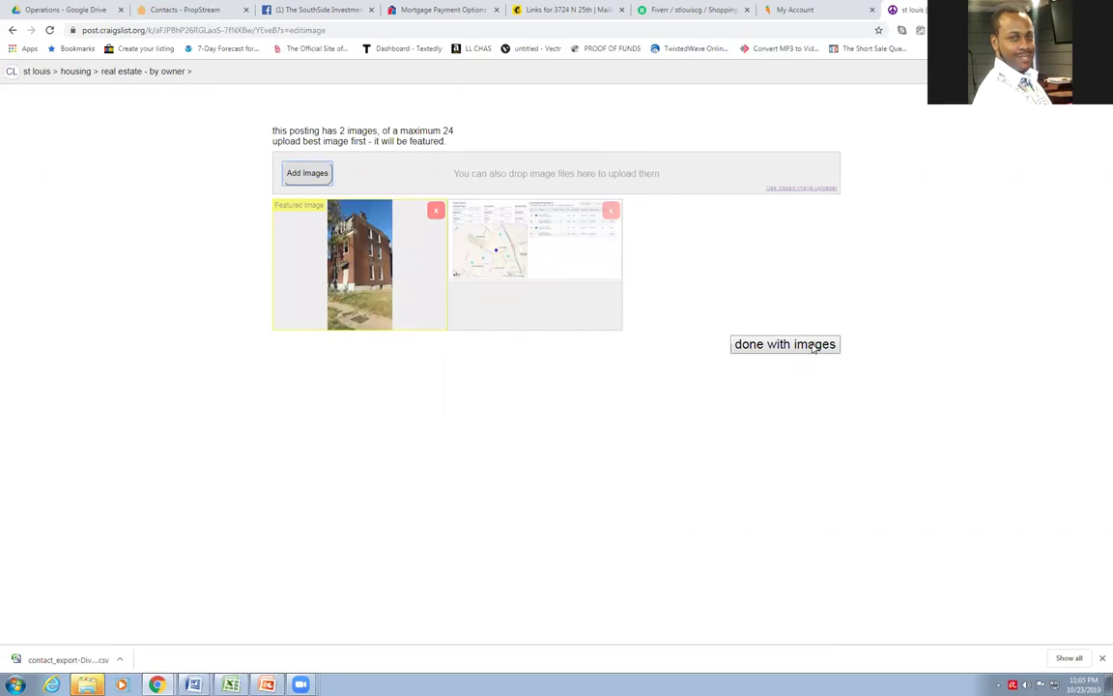
left_click(736, 344)
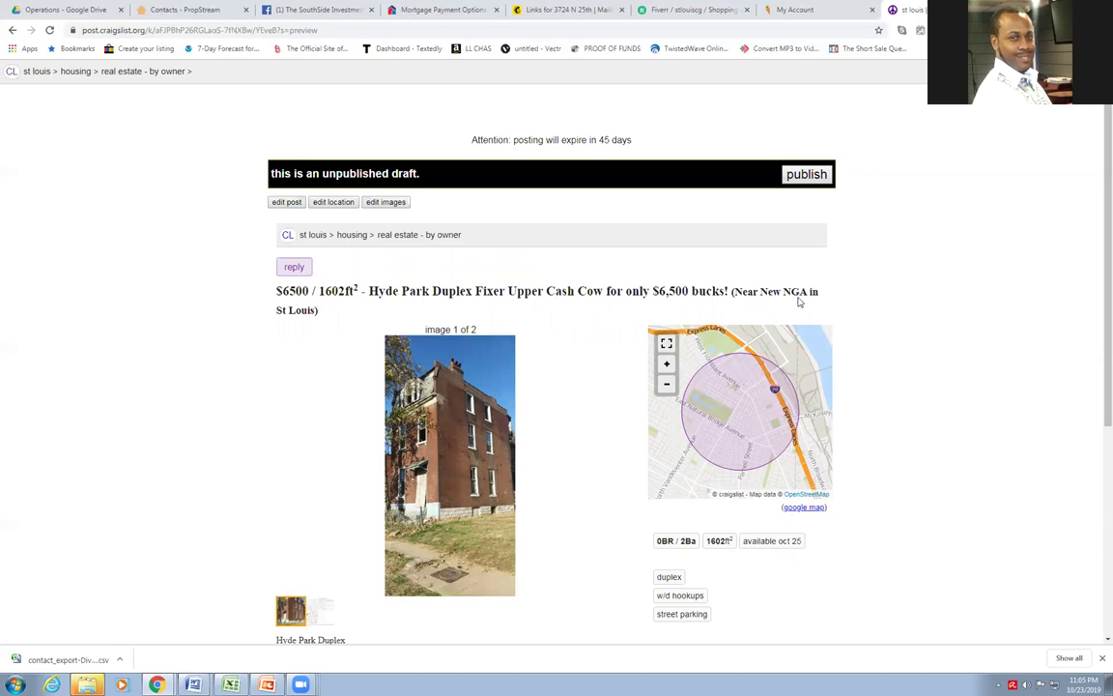
View both listing photos enlarged in the draft preview
scroll(504, 330, "down", 1)
scroll(504, 330, "down", 3)
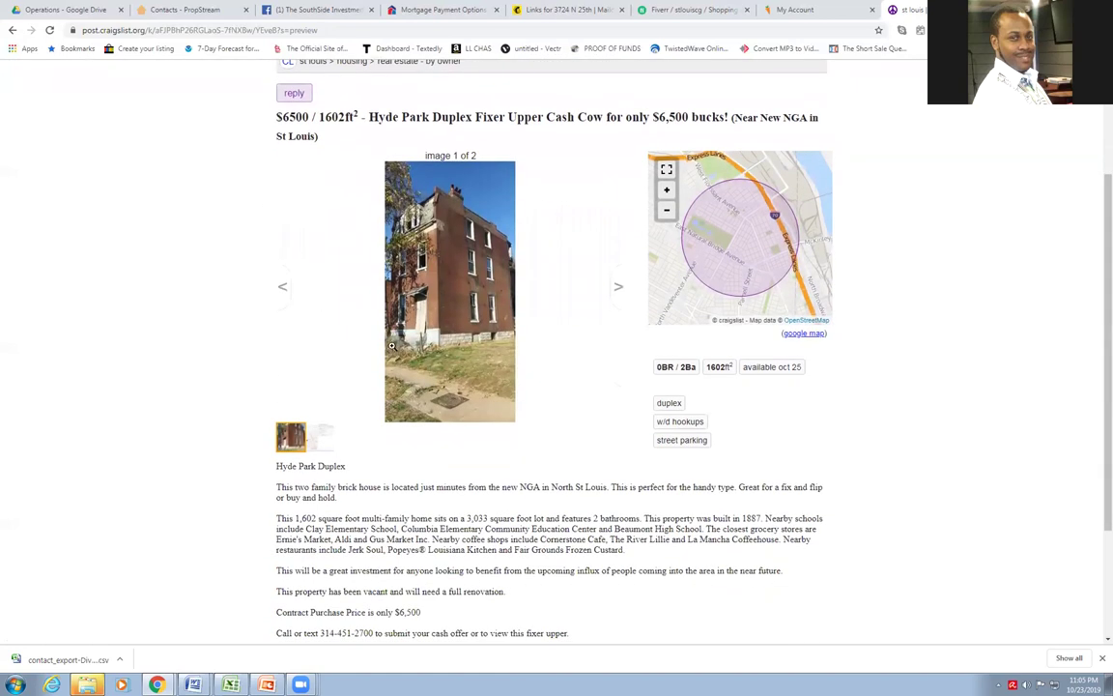
left_click(446, 350)
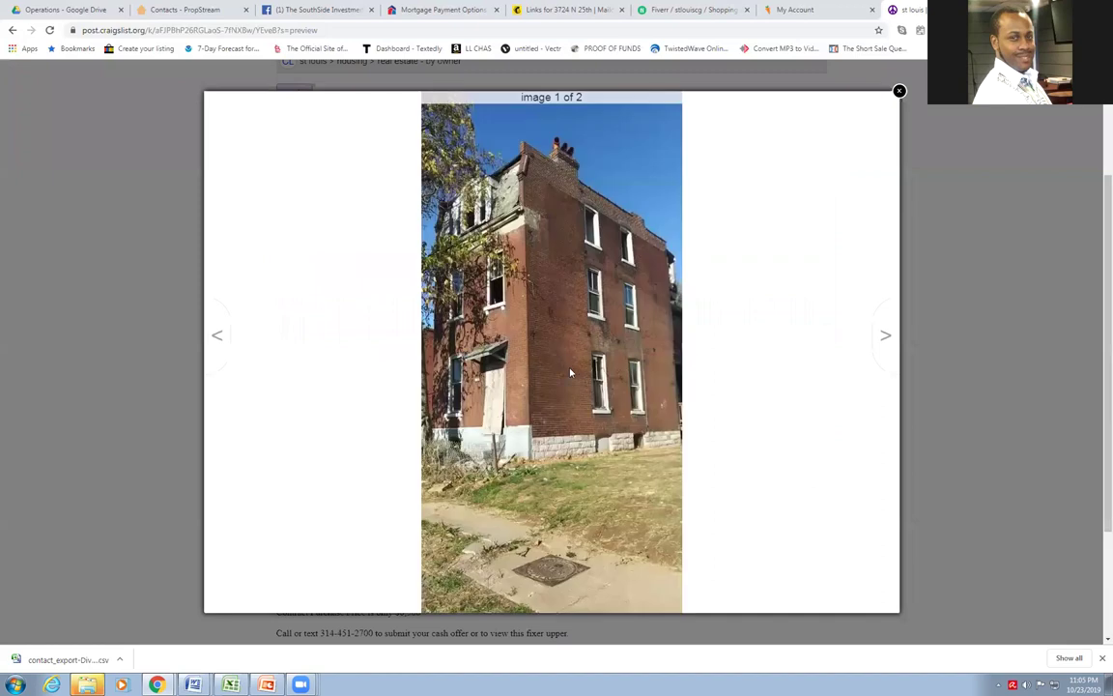
left_click(885, 335)
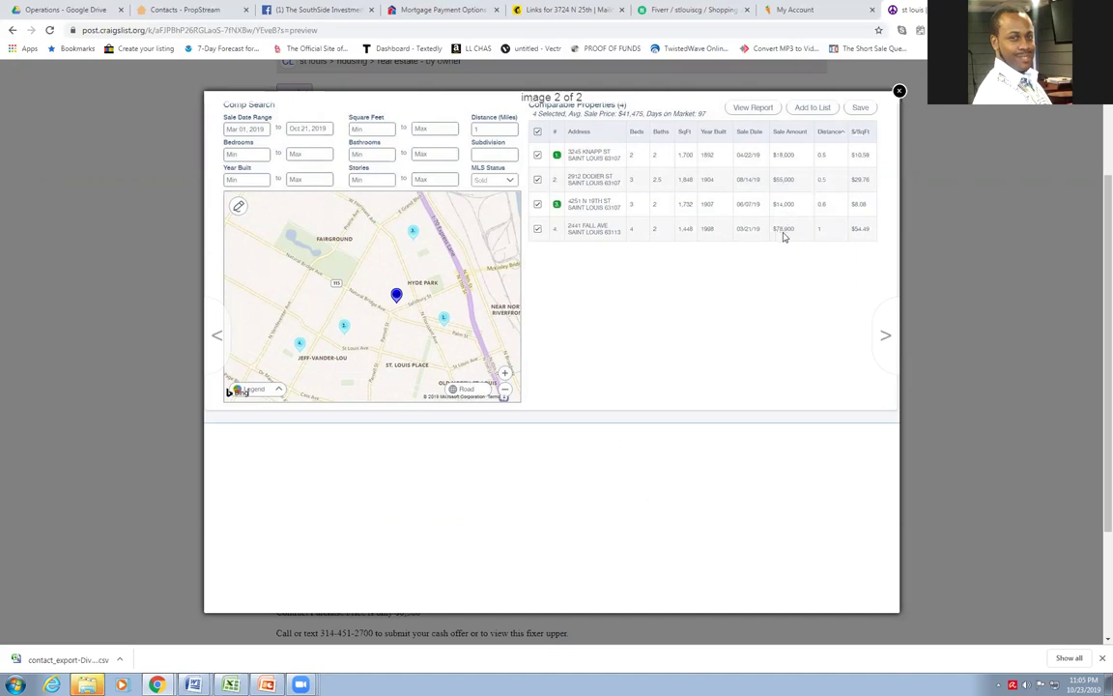
left_click(899, 90)
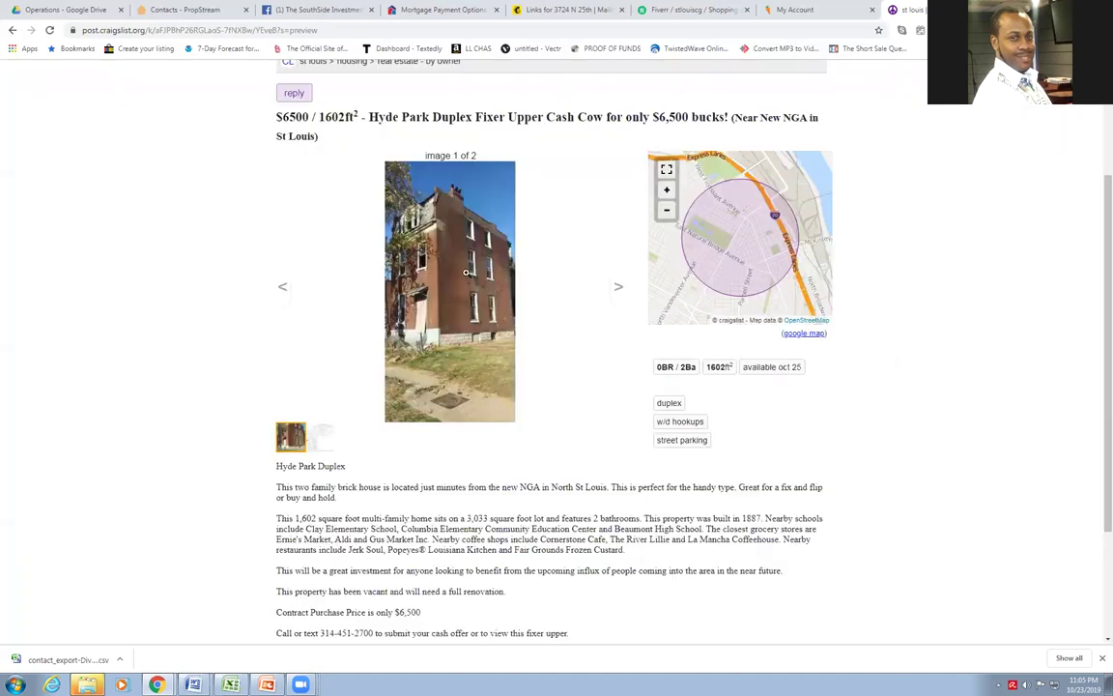
Review the draft description and publish the duplex ad
scroll(867, 502, "down", 3)
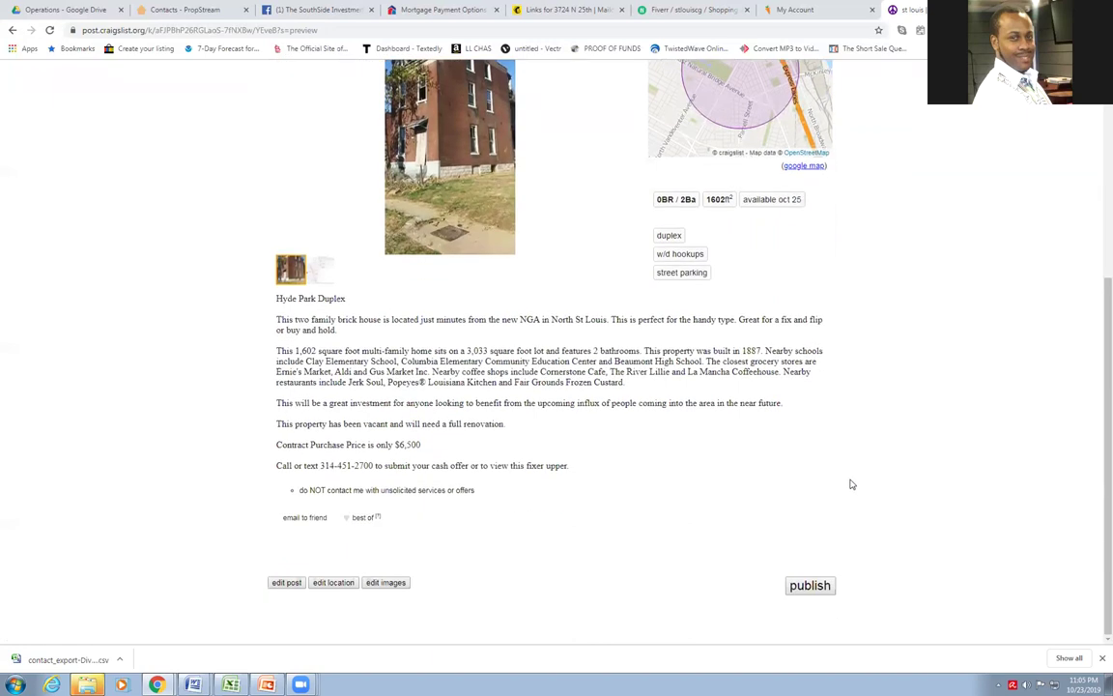
scroll(251, 309, "up", 4)
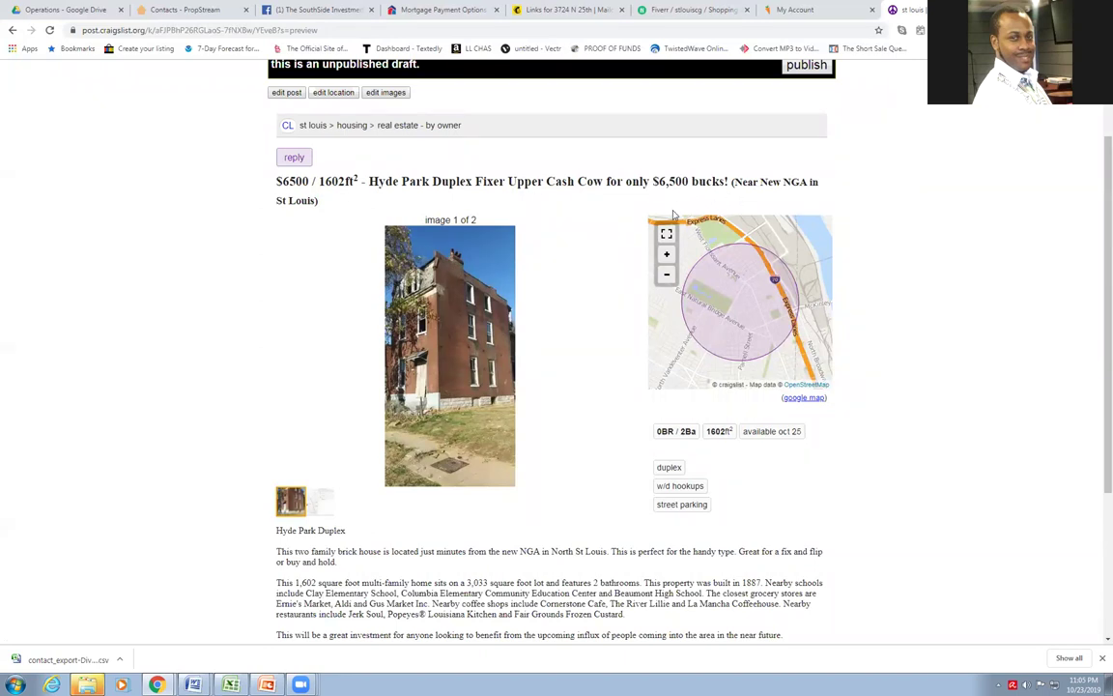
scroll(573, 229, "down", 3)
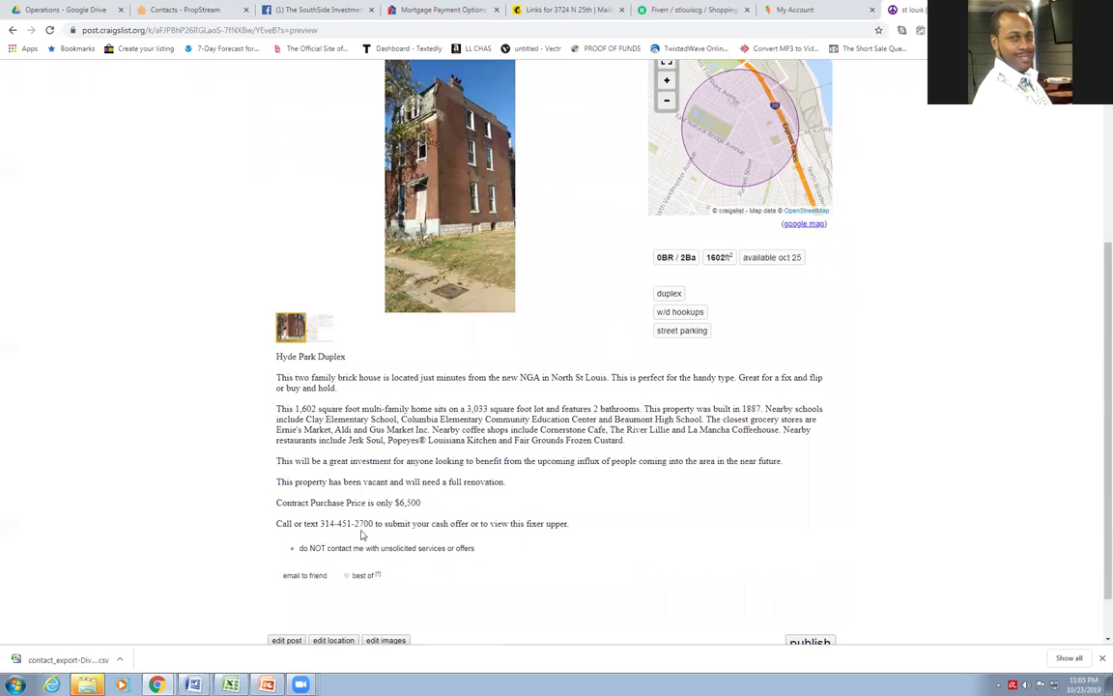
scroll(471, 547, "down", 1)
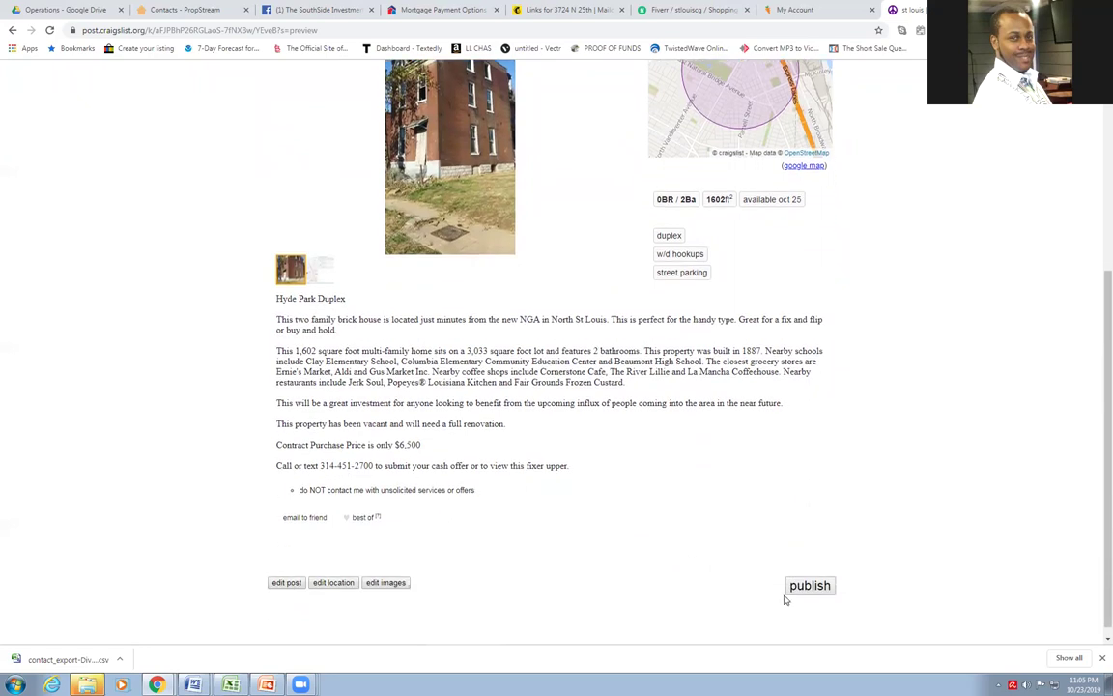
left_click(810, 584)
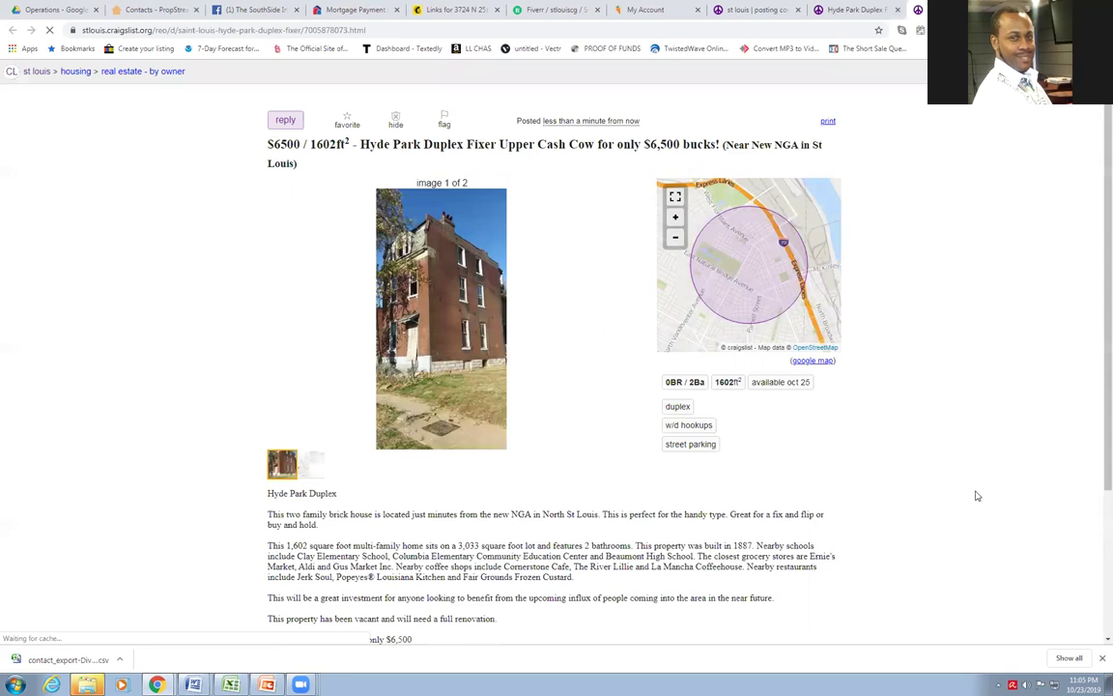
Scroll through the live duplex listing down to its details and back up
scroll(979, 494, "down", 3)
scroll(984, 495, "up", 3)
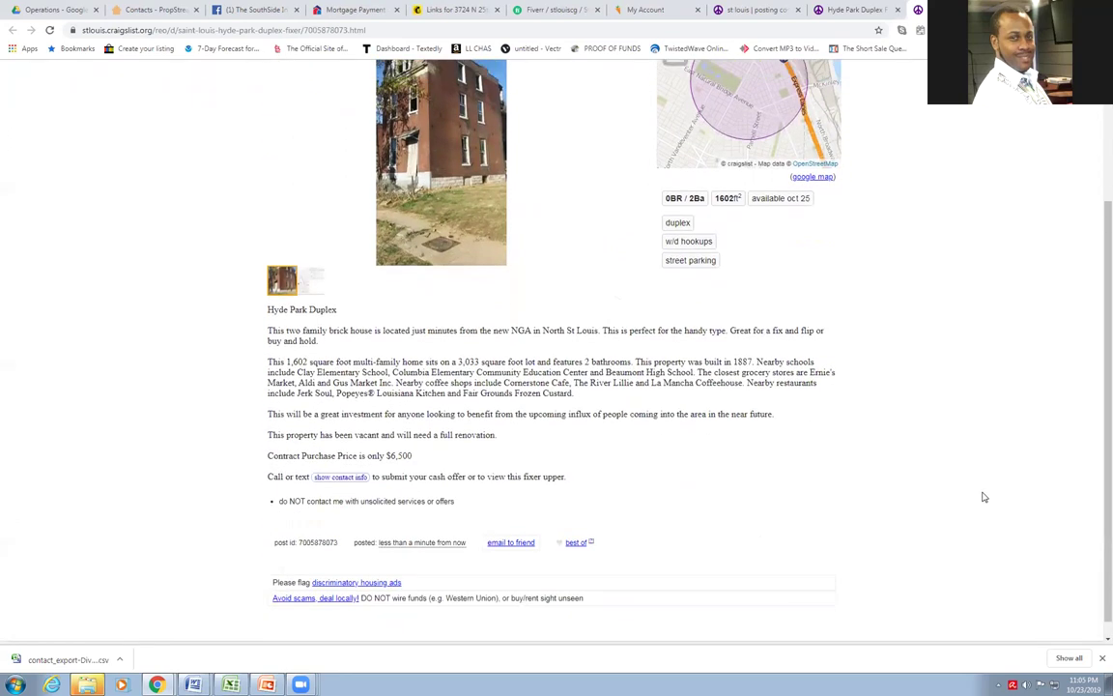